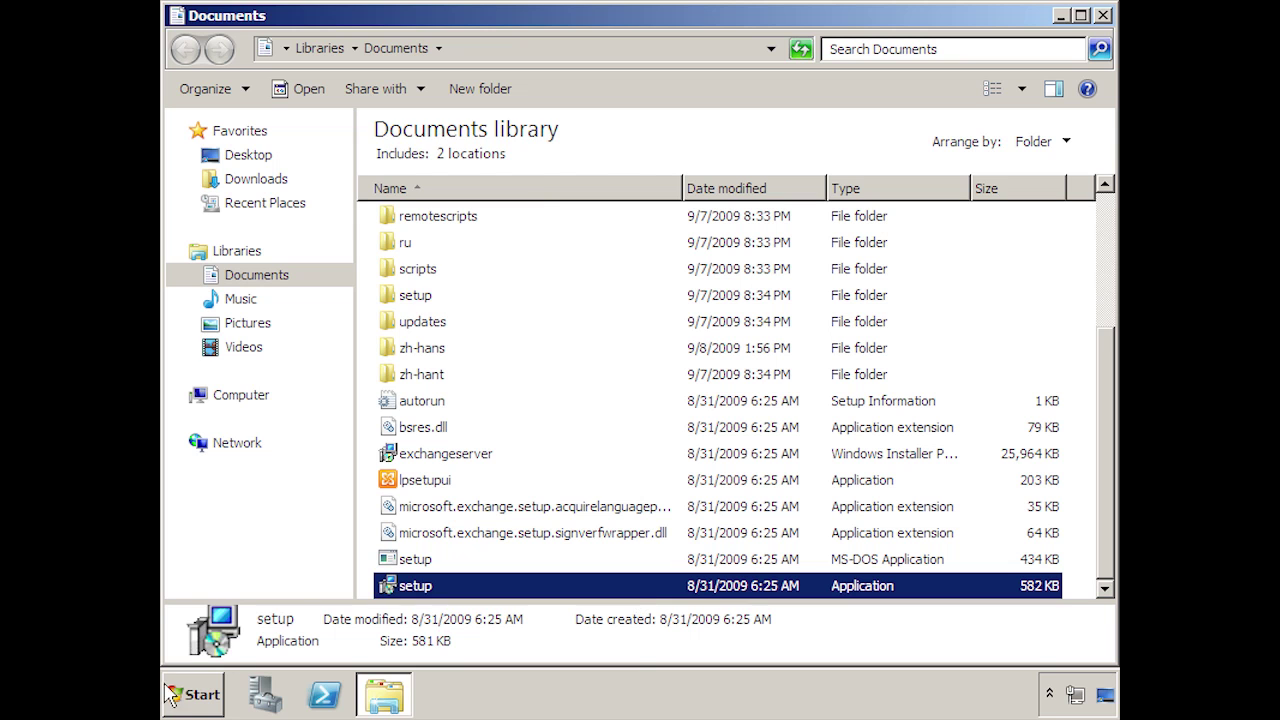
# - In Internet Explorer, open 'Download details Microsoft Filter Pack' from the Exchange favorites folder
pyautogui.click(203, 700)
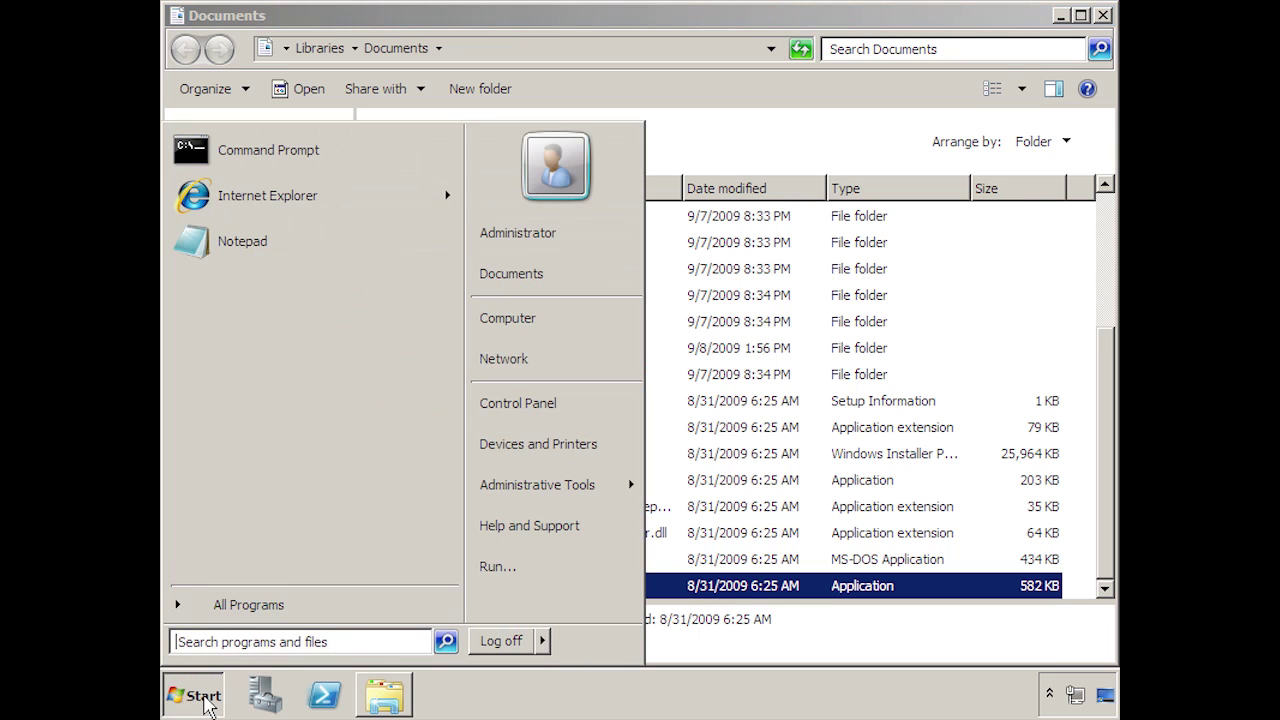
pyautogui.click(230, 198)
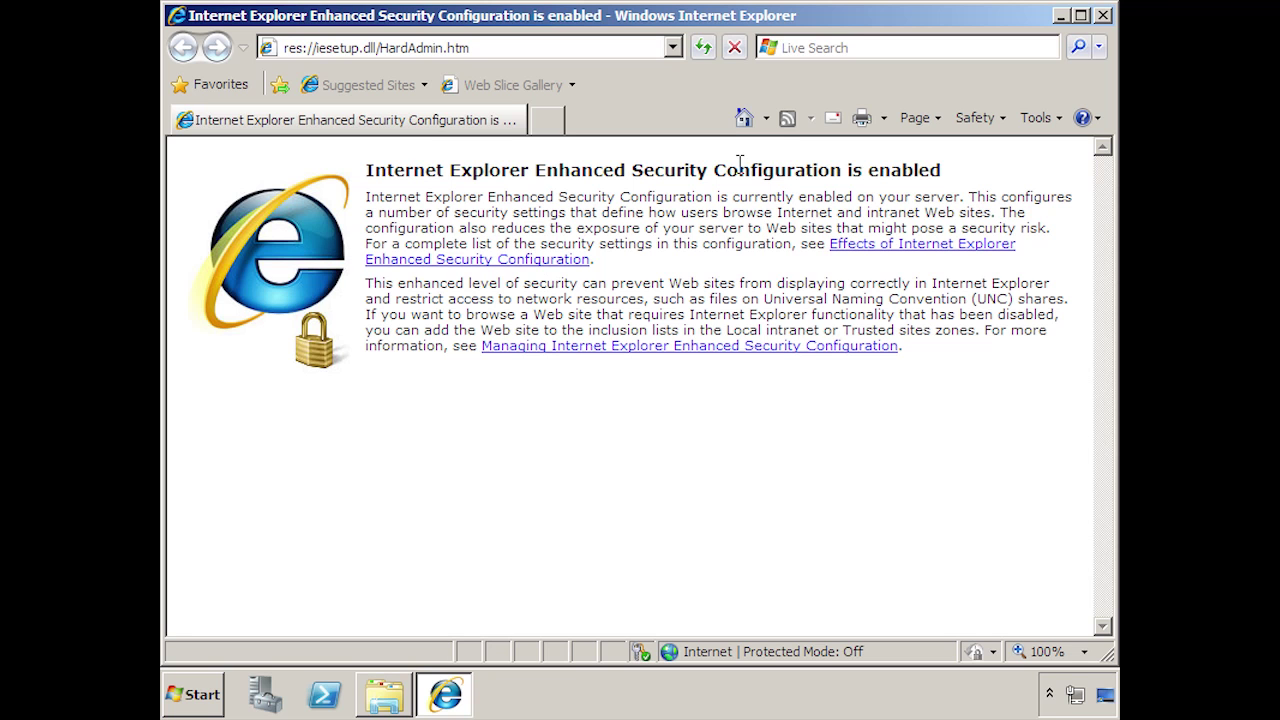
pyautogui.click(214, 90)
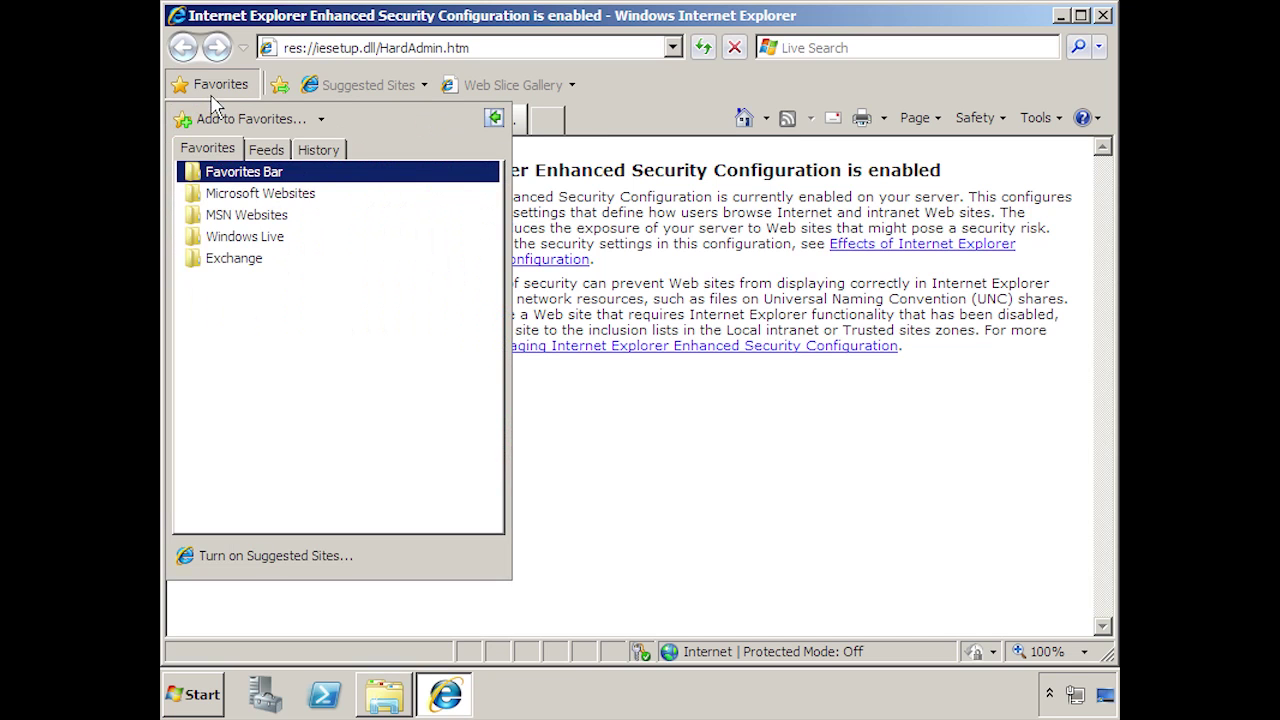
pyautogui.click(236, 258)
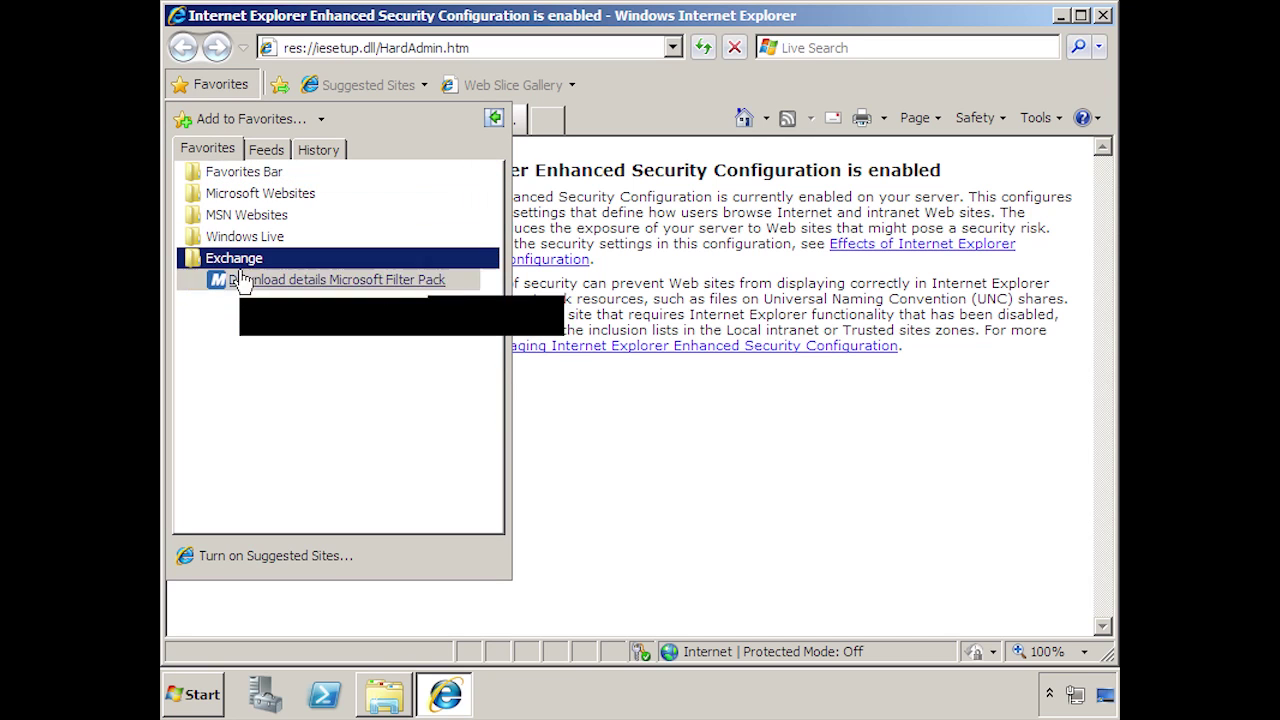
pyautogui.click(290, 281)
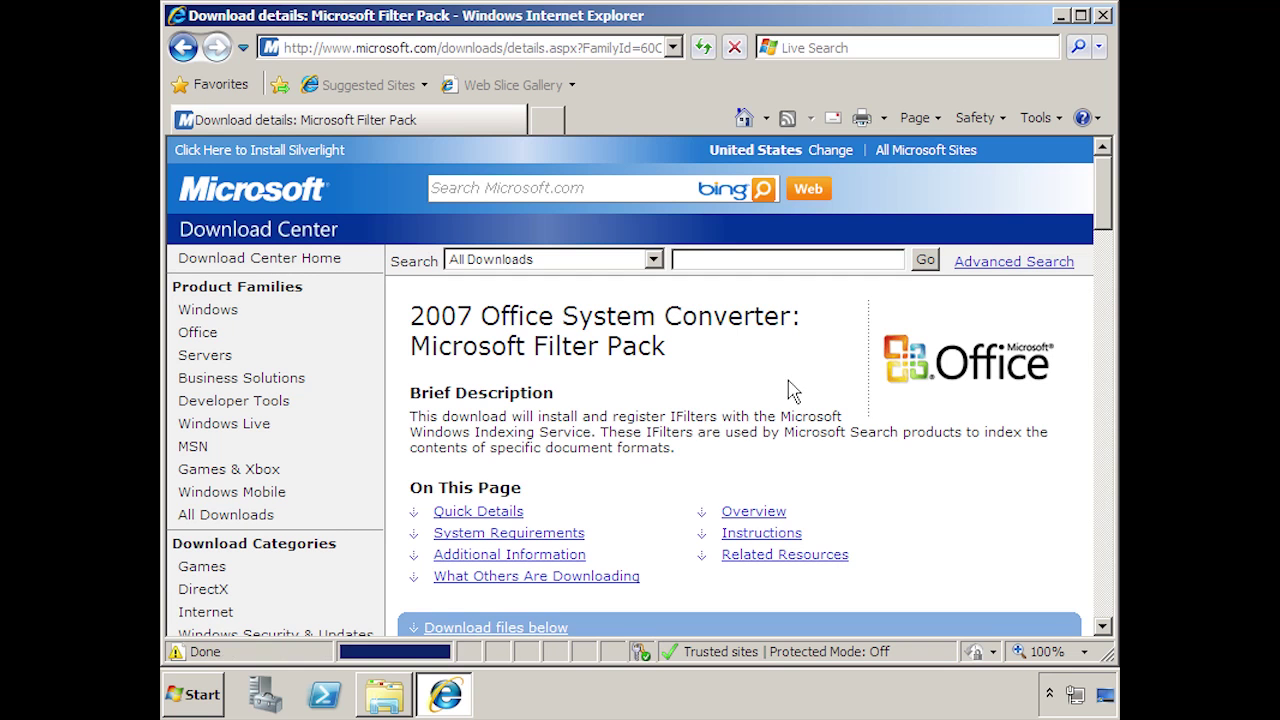
# - Scroll to Files in This Download and start downloading FilterPackx64.exe (4.1 MB)
pyautogui.moveTo(1107, 200); pyautogui.dragTo(1077, 523)
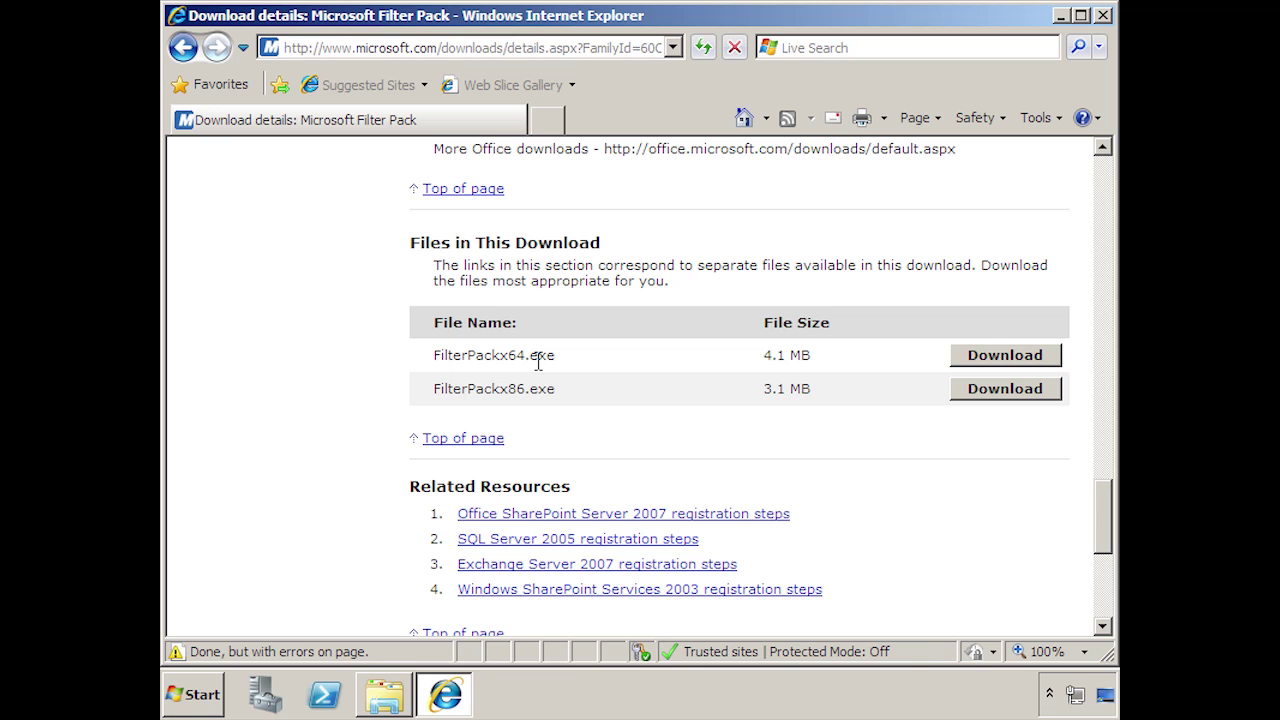
pyautogui.moveTo(1105, 506); pyautogui.dragTo(1090, 354)
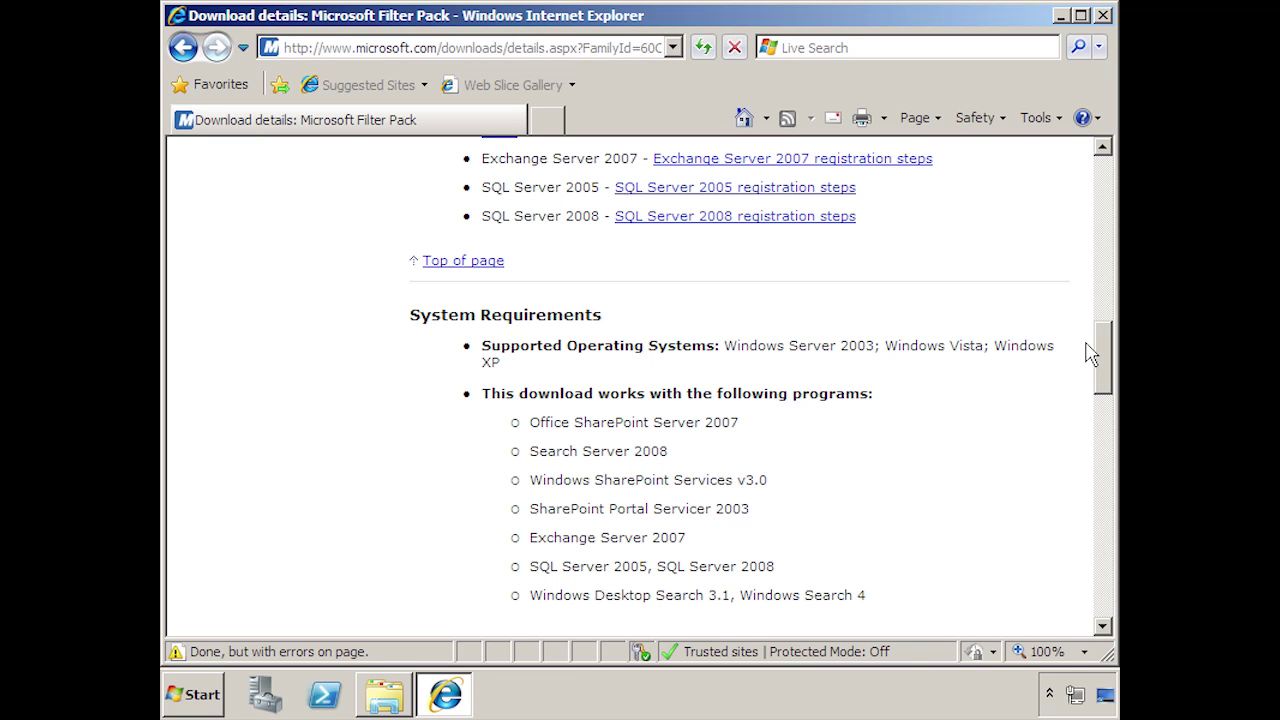
pyautogui.moveTo(1090, 354); pyautogui.dragTo(1080, 509)
pyautogui.click(993, 370)
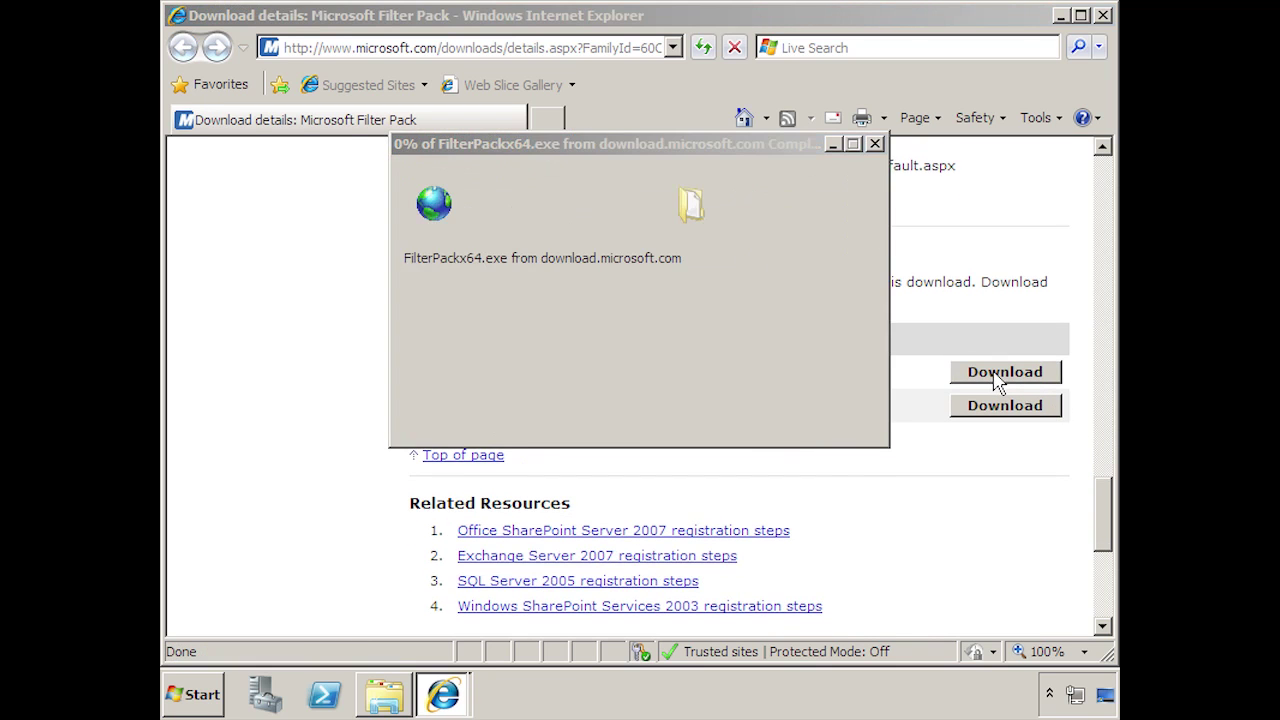
# - Save FilterPackx64.exe to Downloads, then run it and allow it past the security warning
pyautogui.click(722, 360)
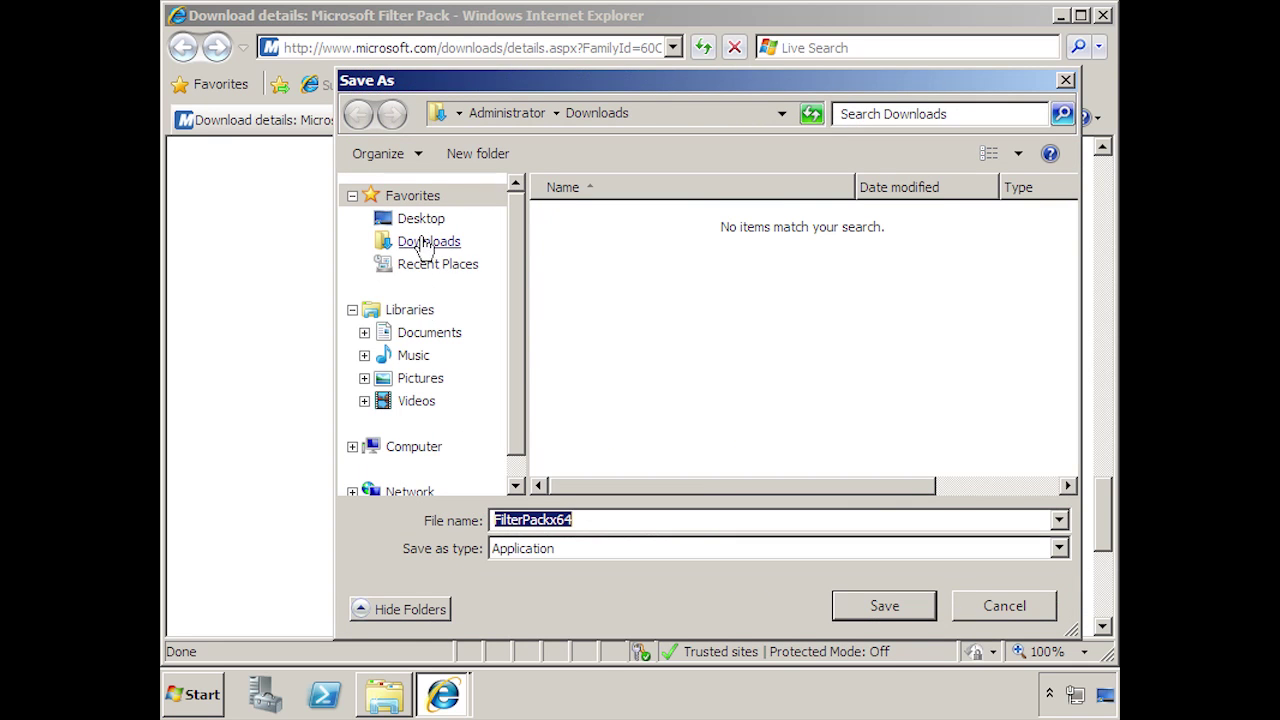
pyautogui.click(420, 218)
pyautogui.click(885, 607)
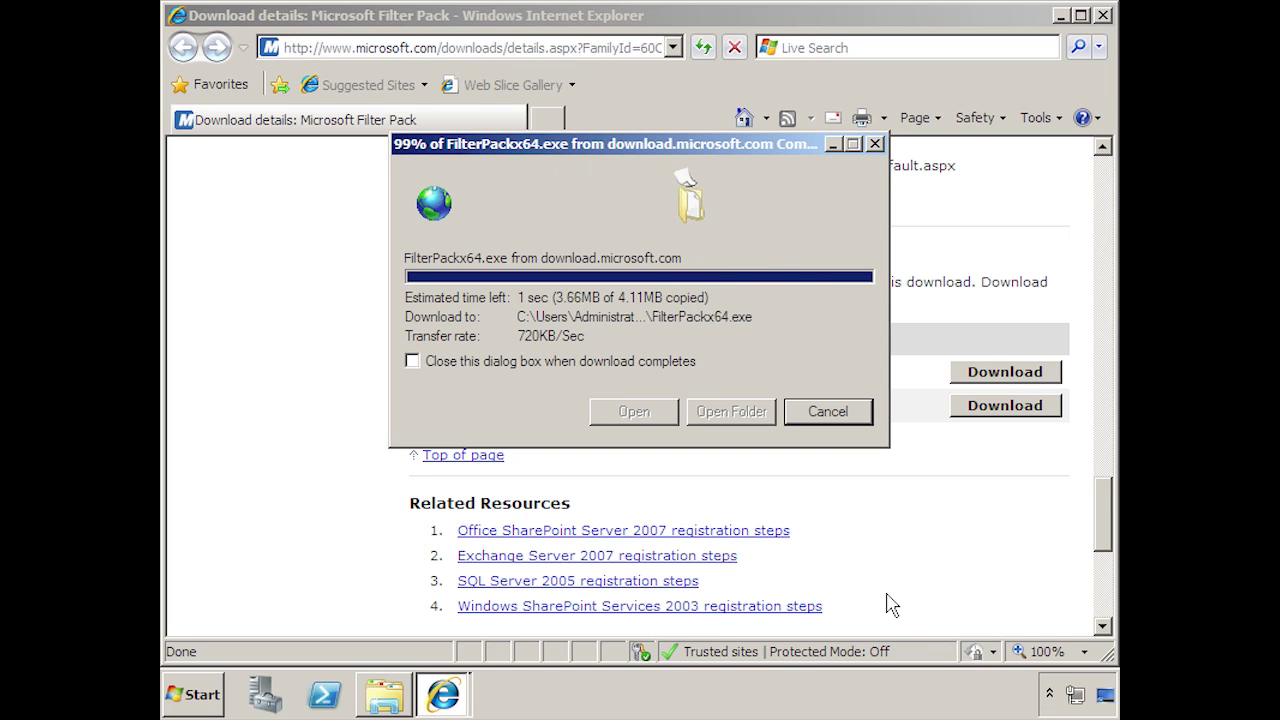
pyautogui.click(622, 414)
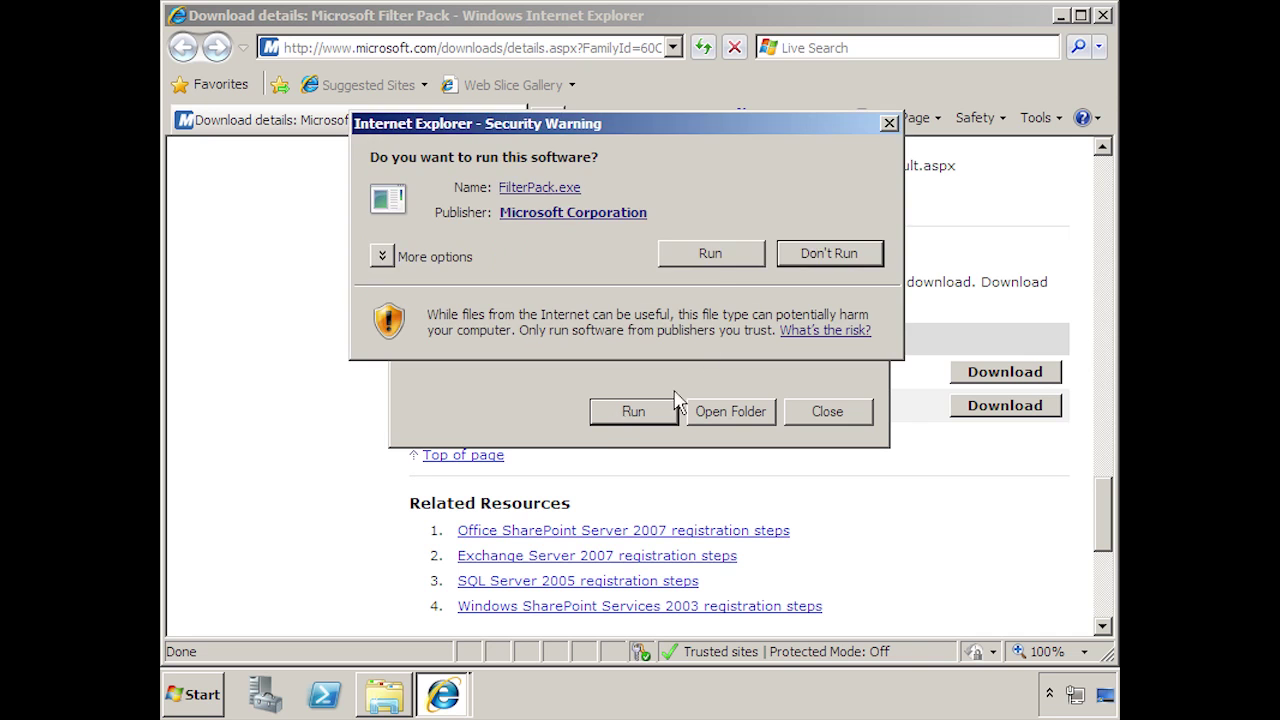
pyautogui.click(710, 256)
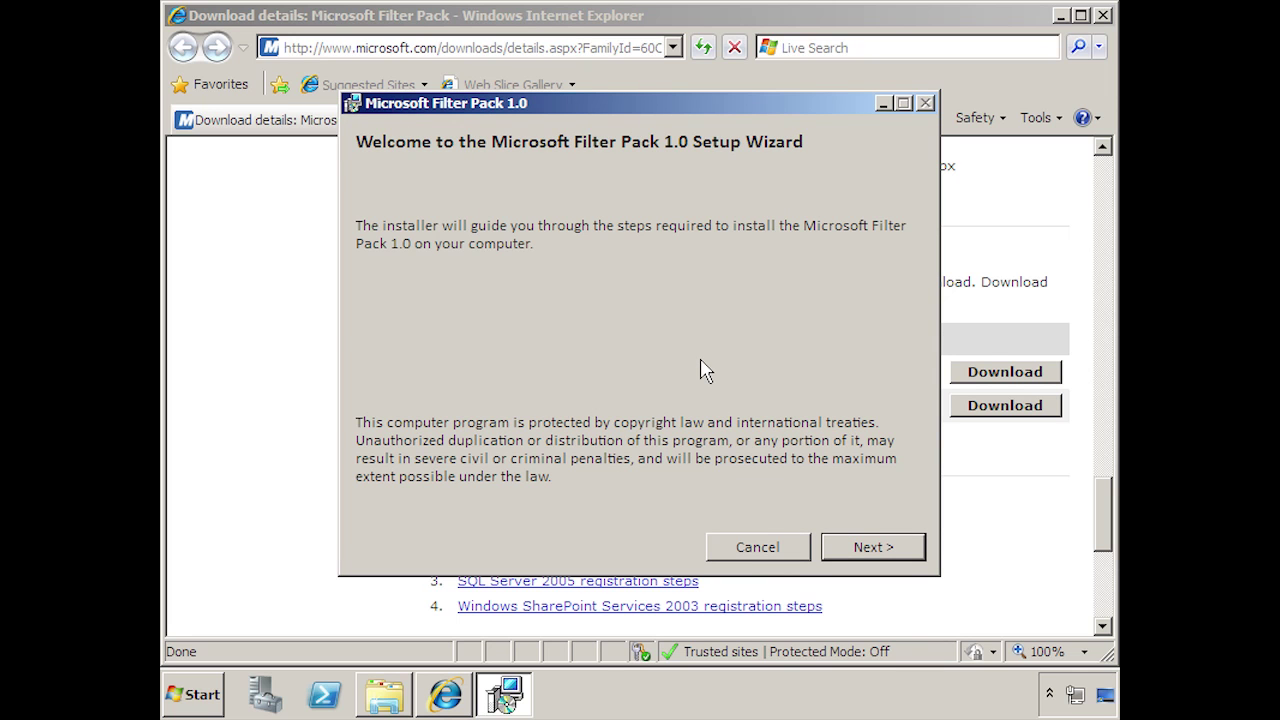
# - Accept the license terms, complete the Filter Pack 1.0 installation, and close Internet Explorer
pyautogui.click(890, 550)
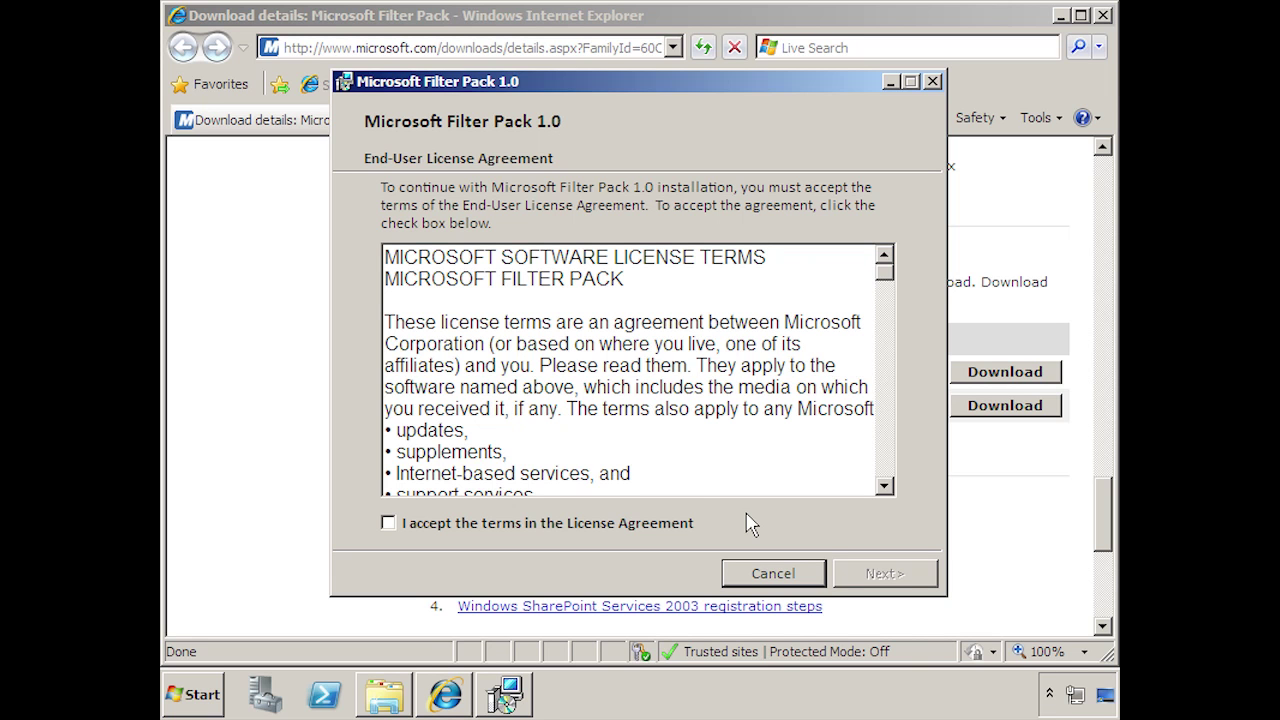
pyautogui.click(458, 523)
pyautogui.click(884, 573)
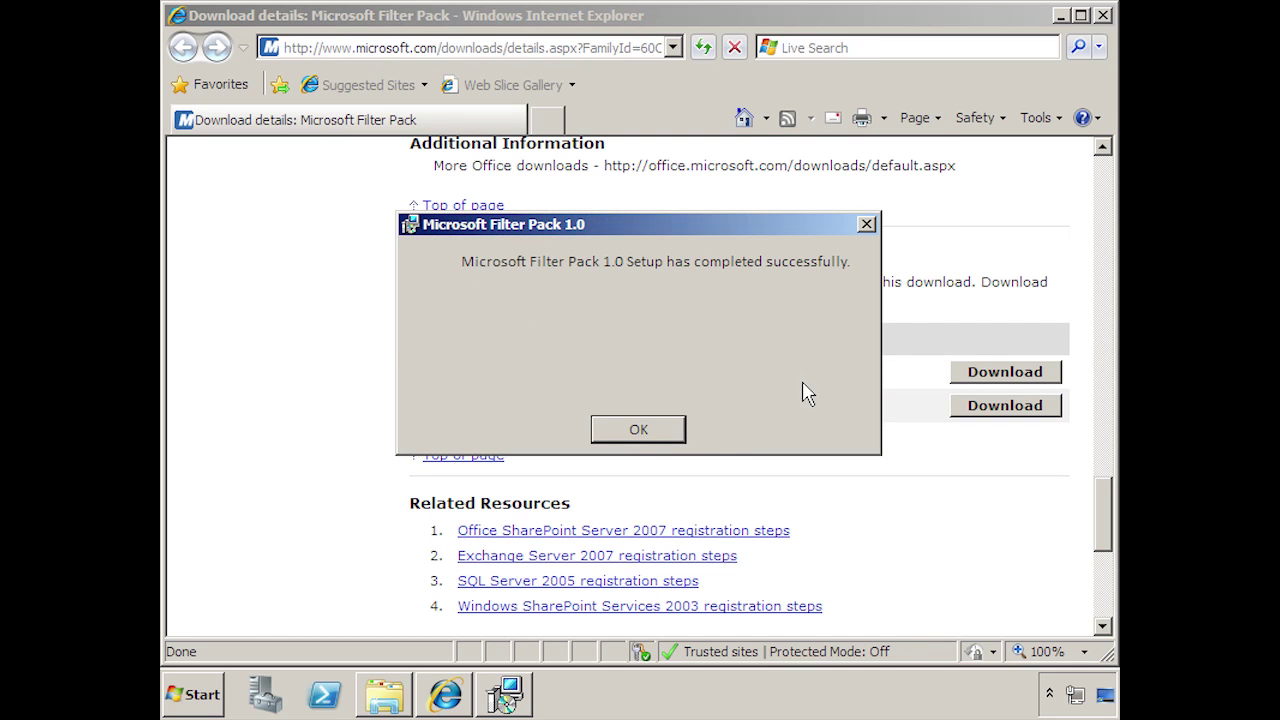
pyautogui.click(638, 430)
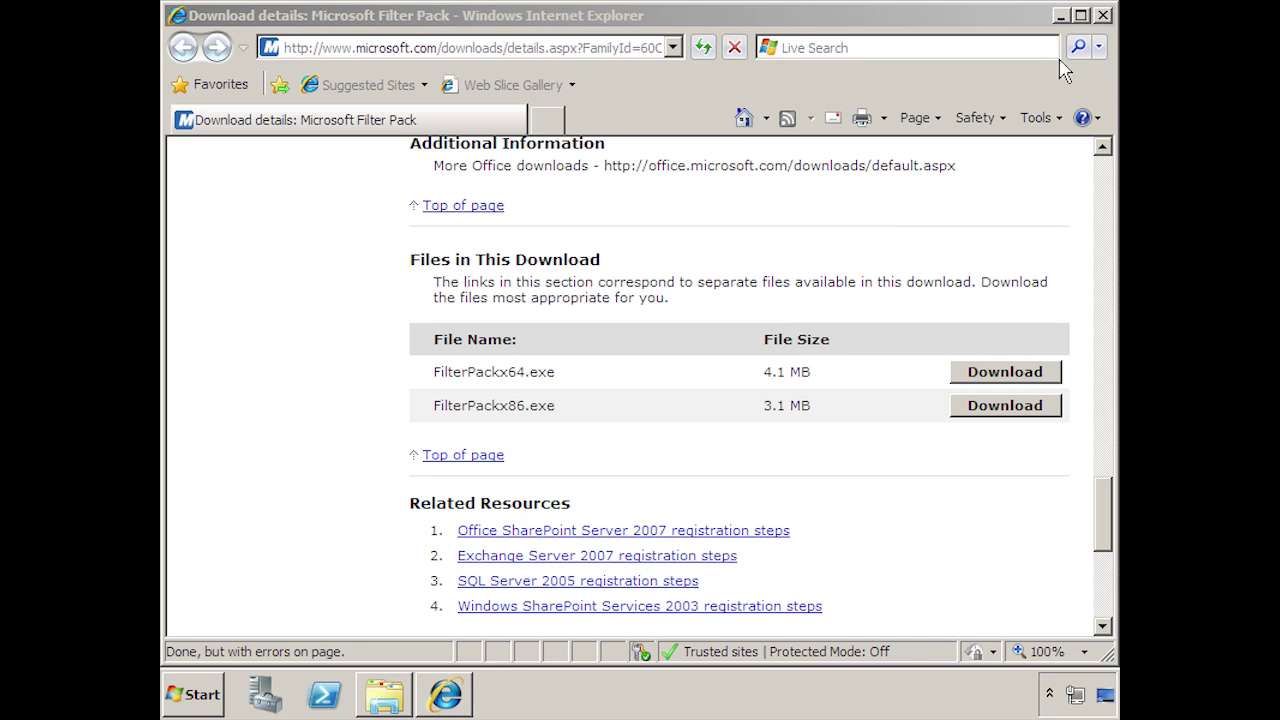
pyautogui.click(1104, 17)
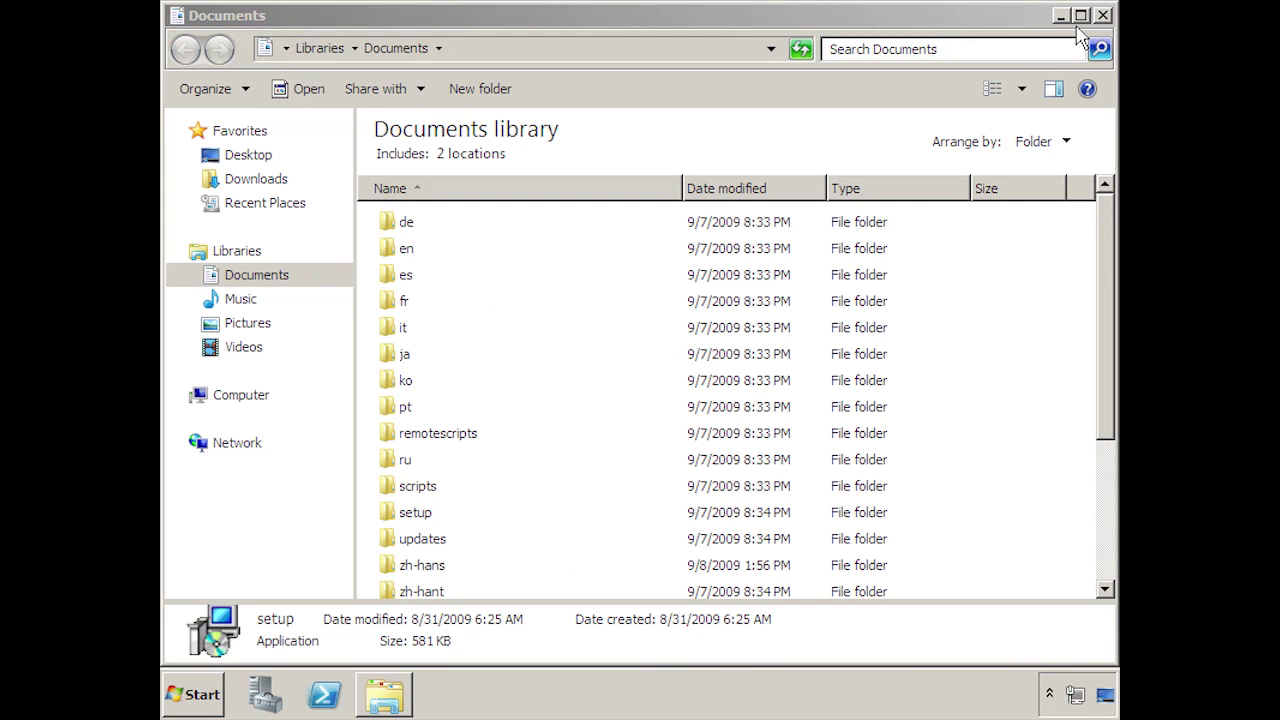
# - In PowerShell, run 'import-module ServerManager' and begin typing Add-WindowsFeature
pyautogui.click(322, 702)
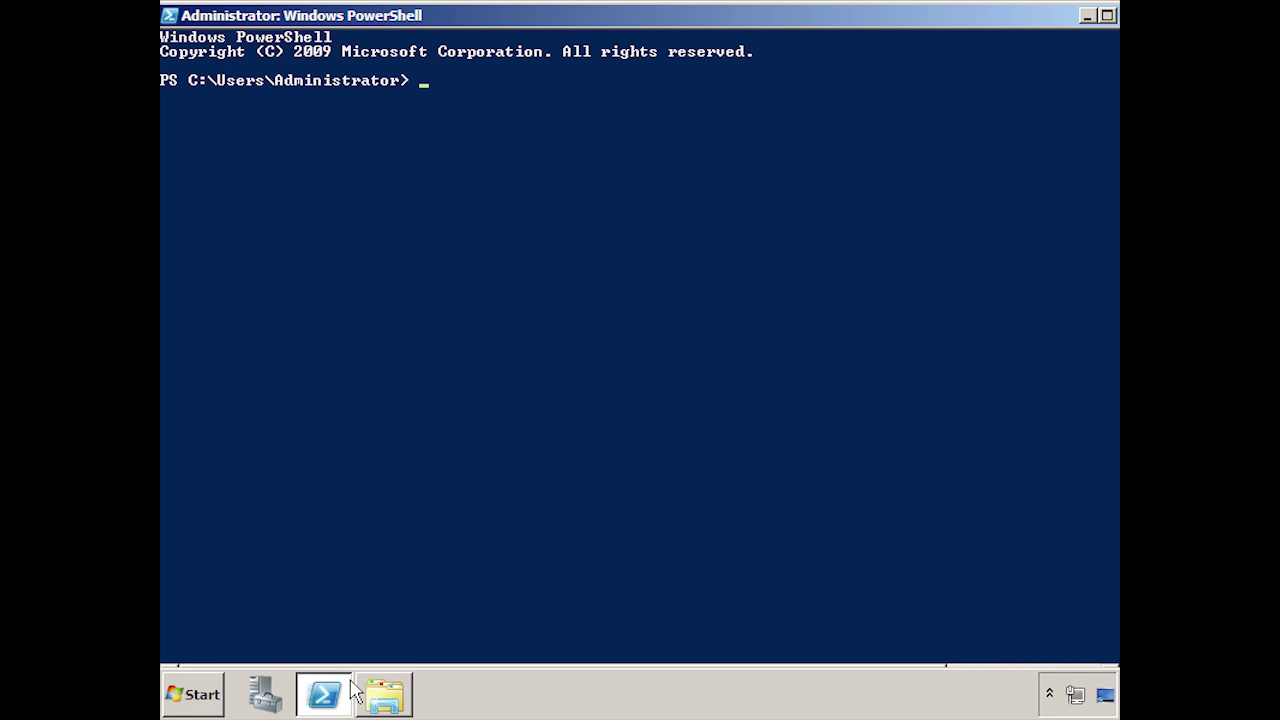
pyautogui.click(443, 668)
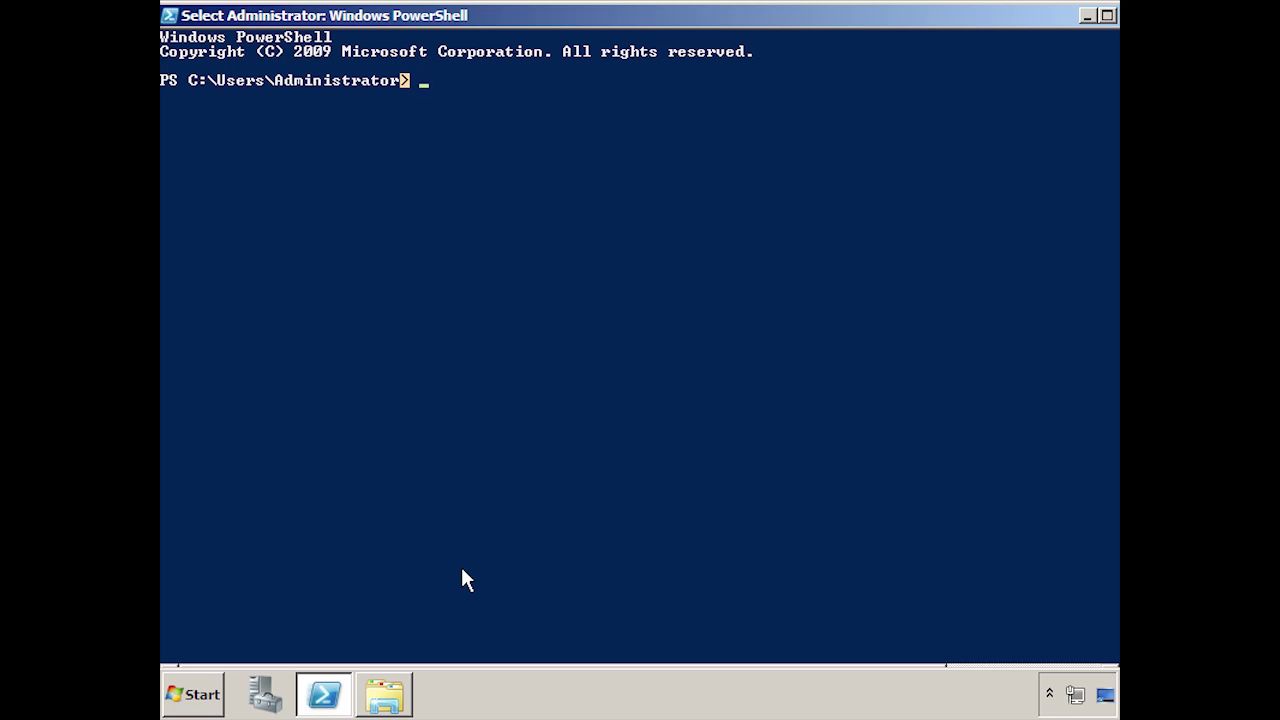
pyautogui.write('import-module ServerManager')
pyautogui.press('Return')
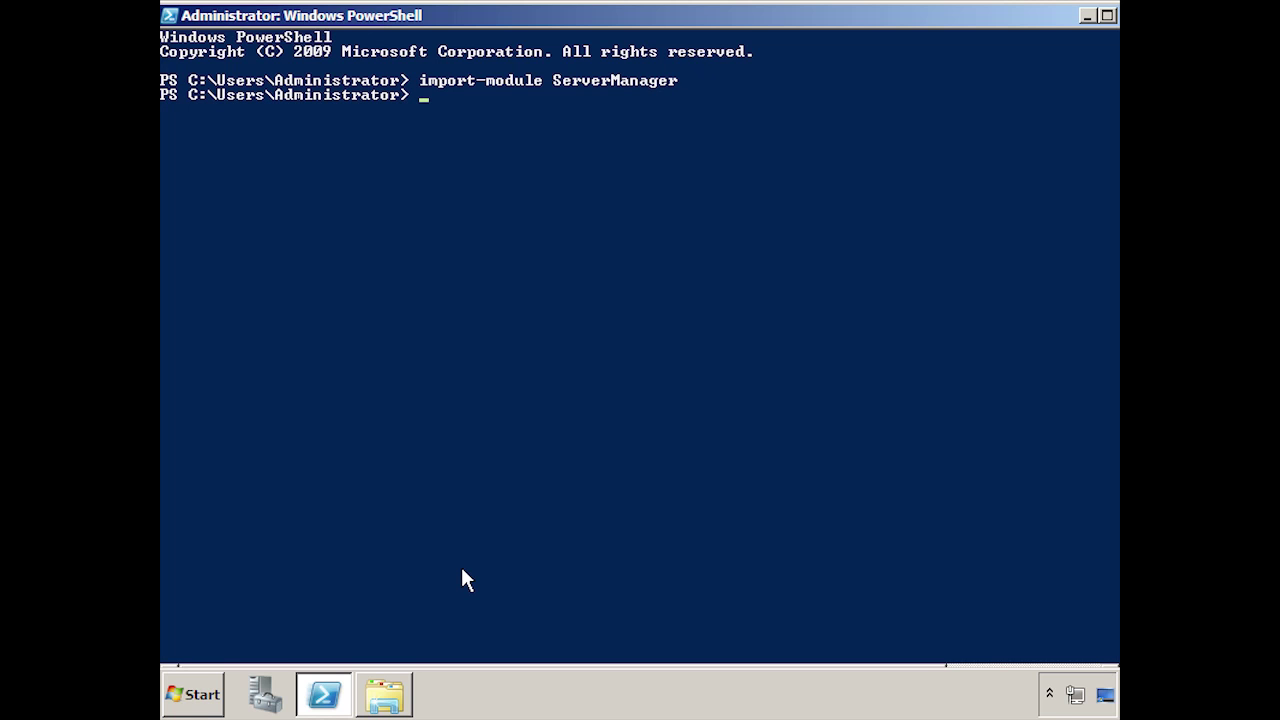
pyautogui.write('Add-WindowsFeature')
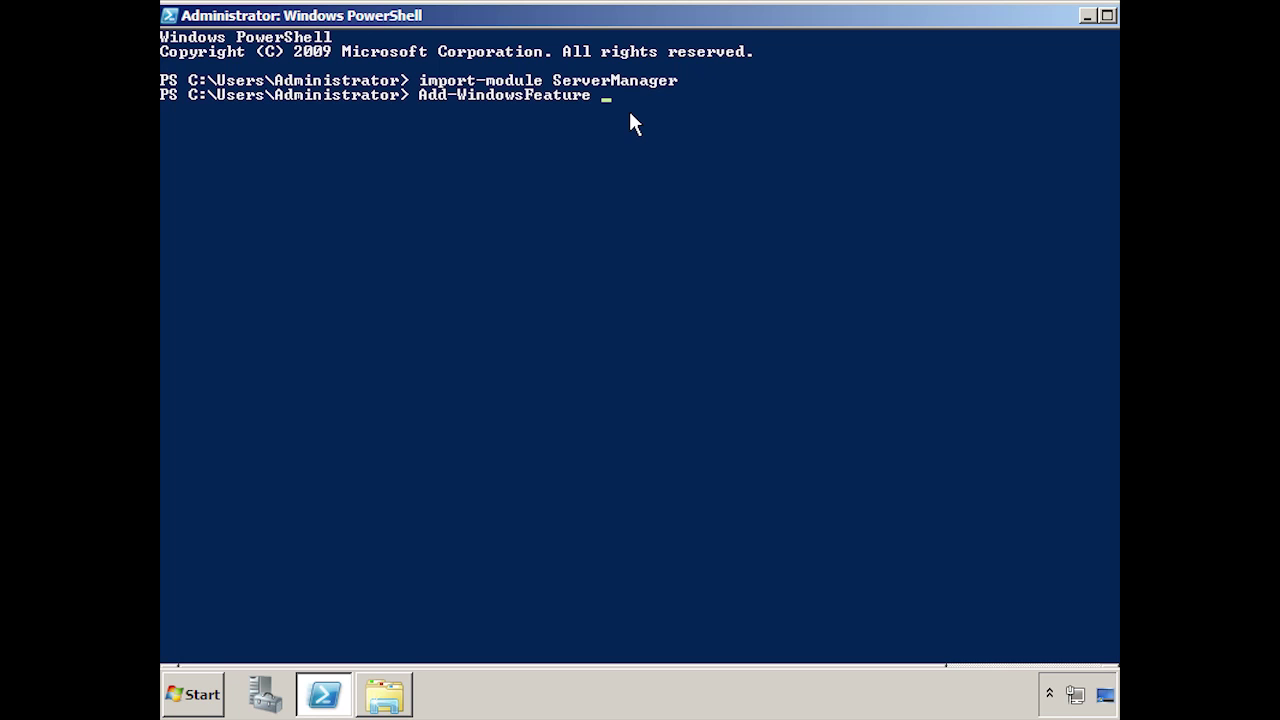
# - Paste the feature list through Desktop-Experience with -Restart and run the installation
pyautogui.rightClick(615, 118)
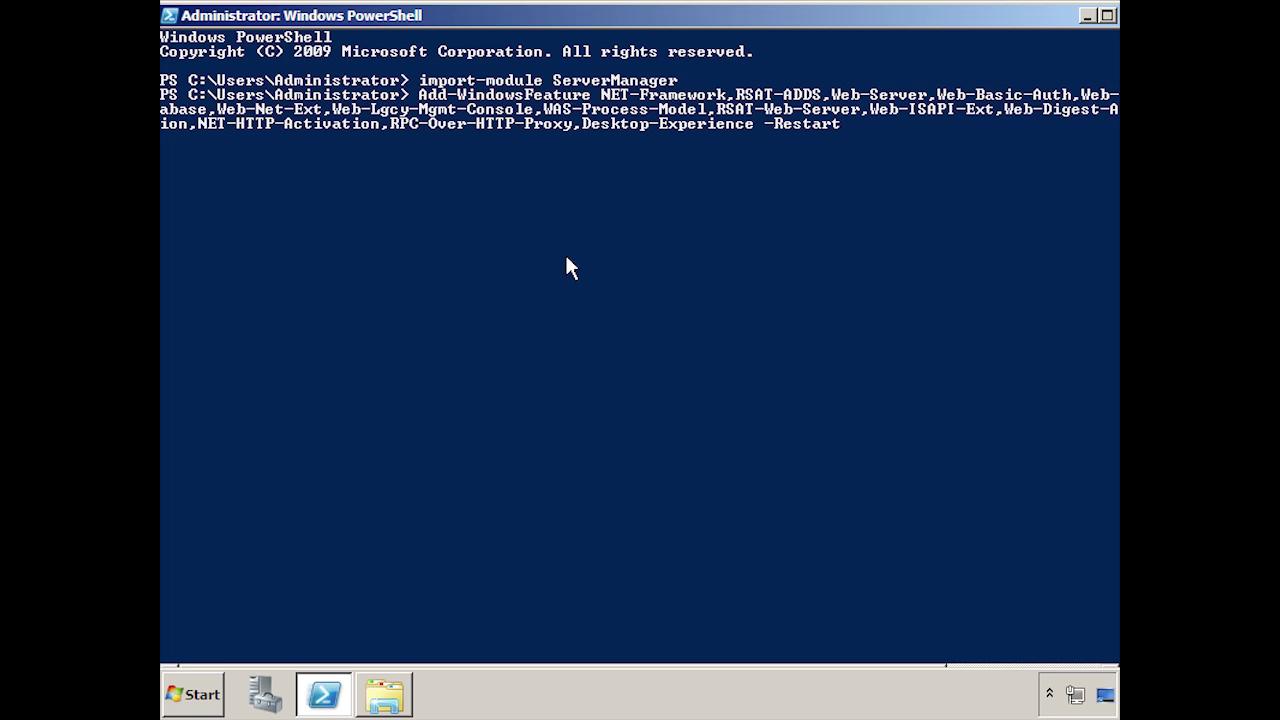
pyautogui.press('Return')
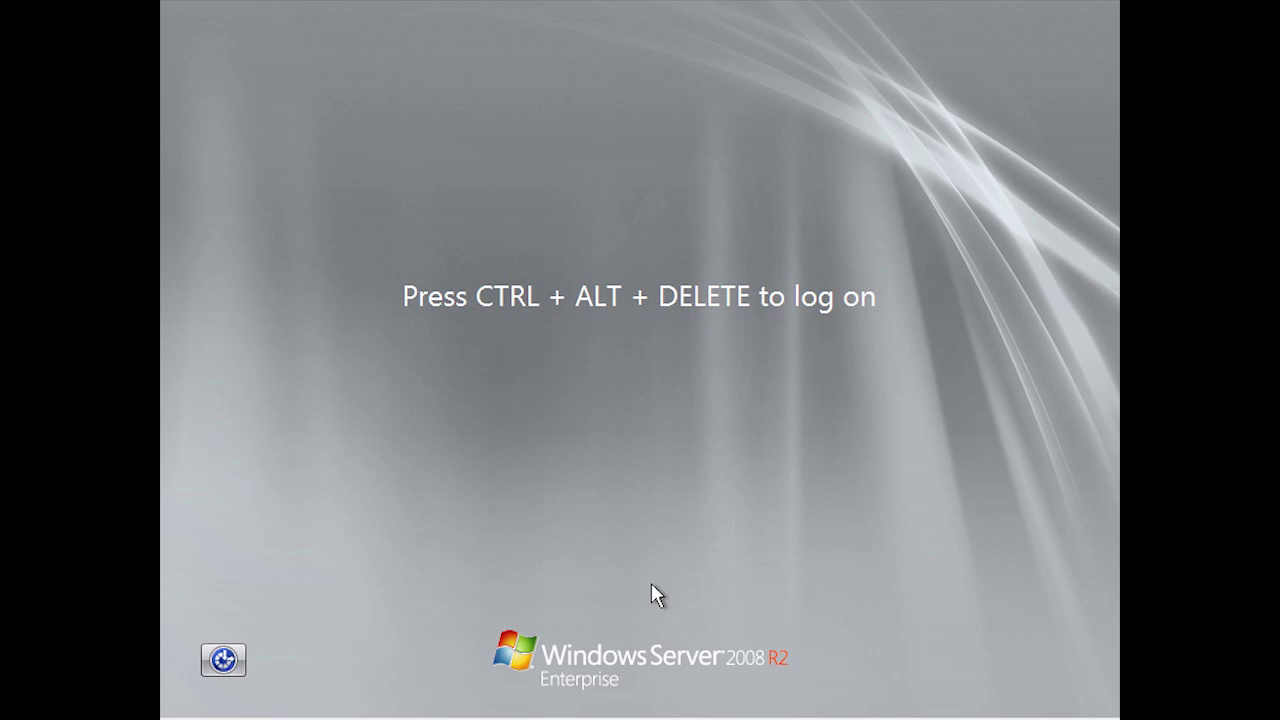
# - Log back on as Administrator with the account password and open the Start menu
pyautogui.hotkey('ctrl', 'alt', 'Delete')
pyautogui.write('Pa$$w0rd!')
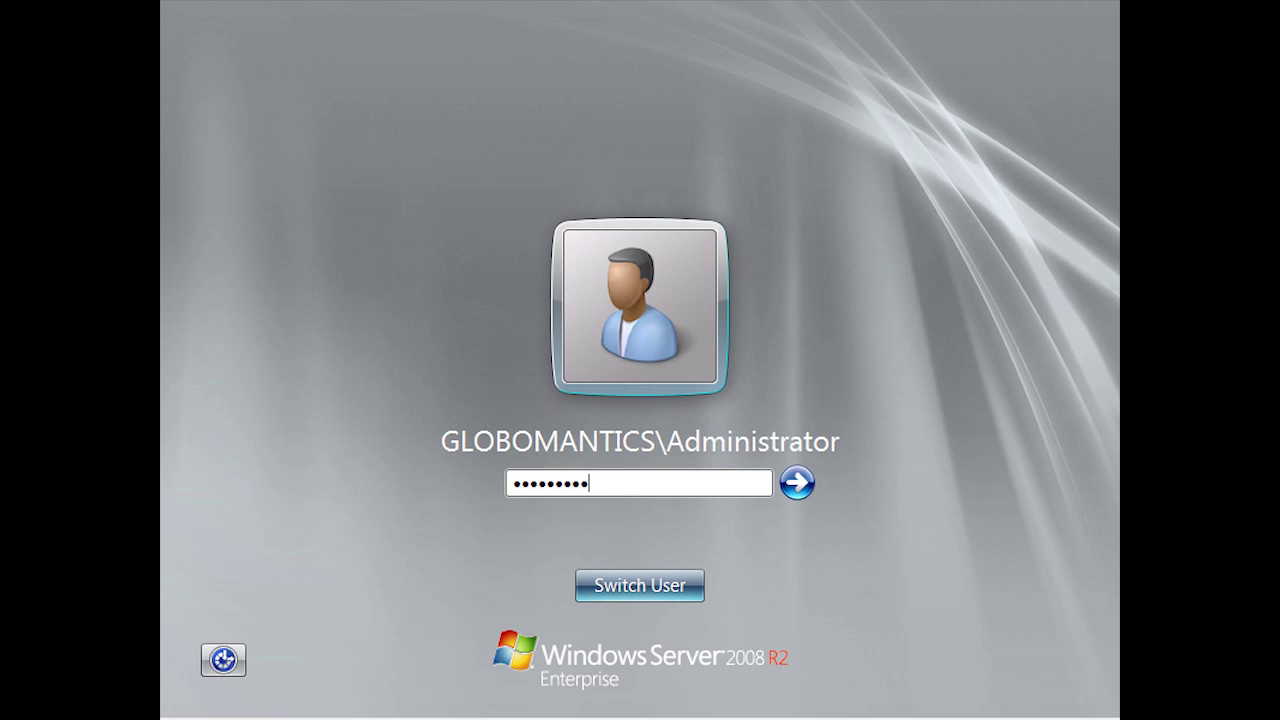
pyautogui.press('Return')
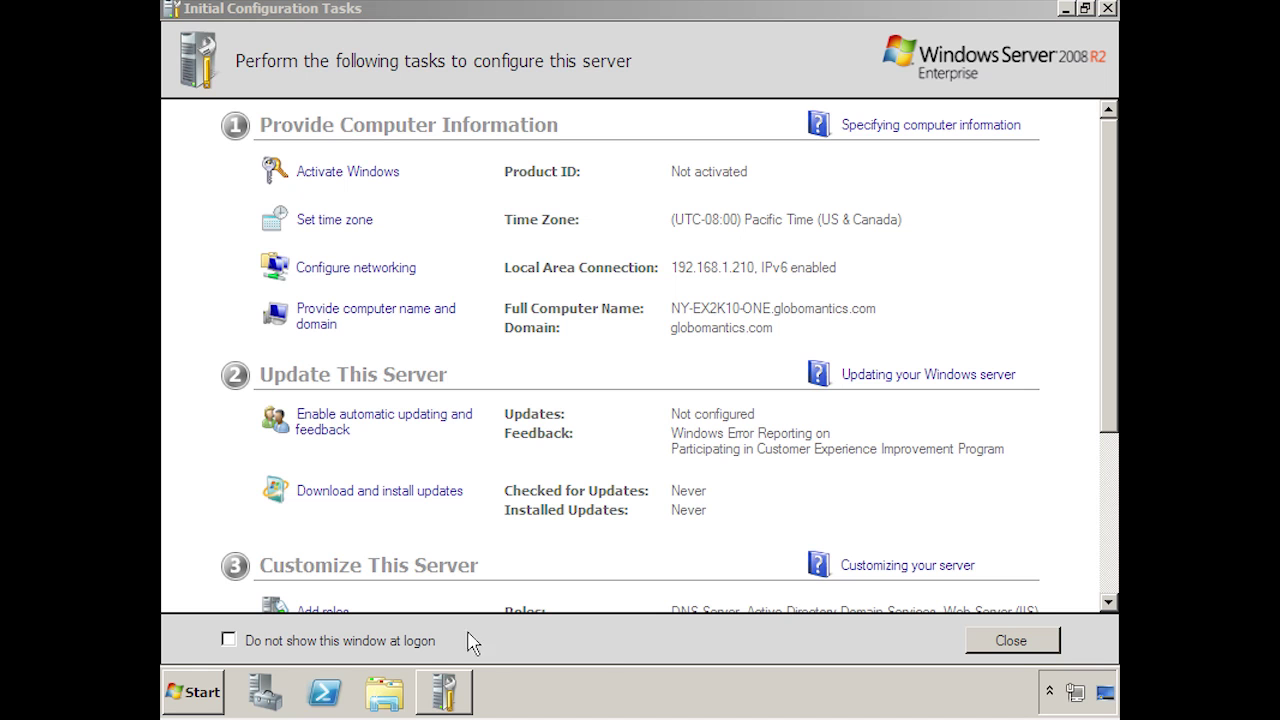
pyautogui.click(205, 694)
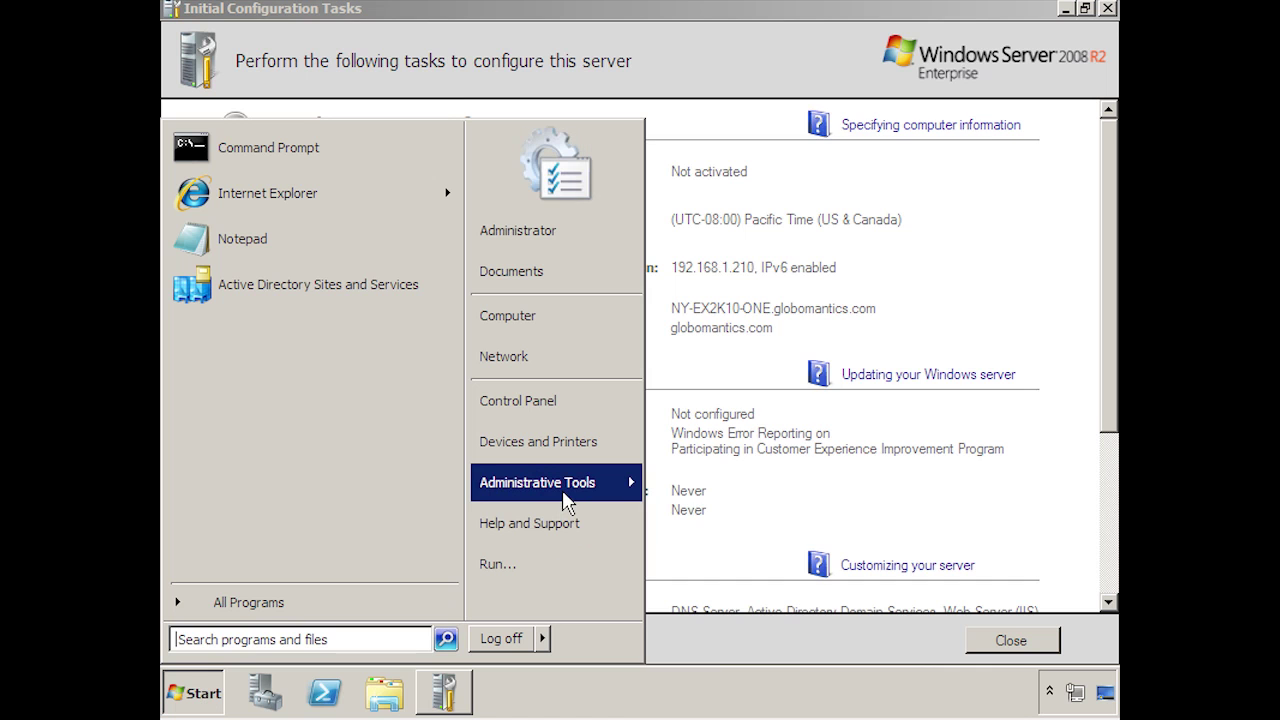
# - Set the Net.Tcp Port Sharing Service startup type to Automatic, then close Services
pyautogui.moveTo(566, 502)
pyautogui.click(722, 512)
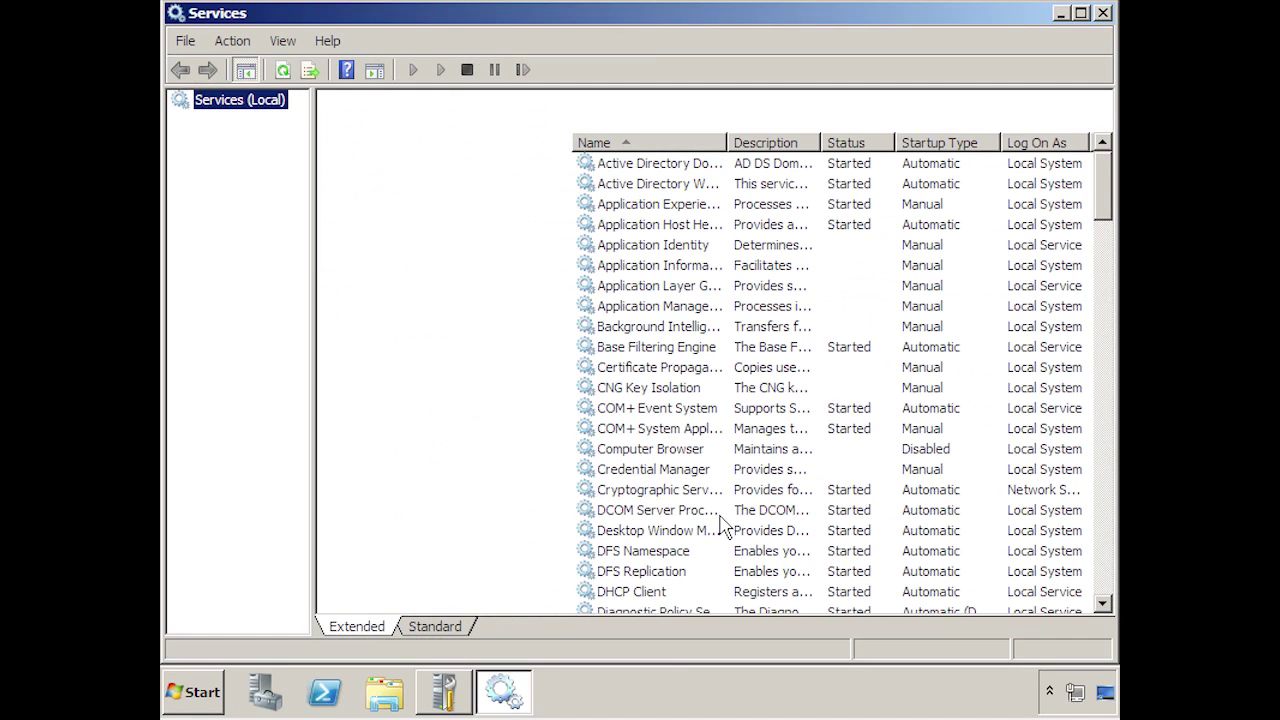
pyautogui.moveTo(1106, 200); pyautogui.dragTo(1117, 341)
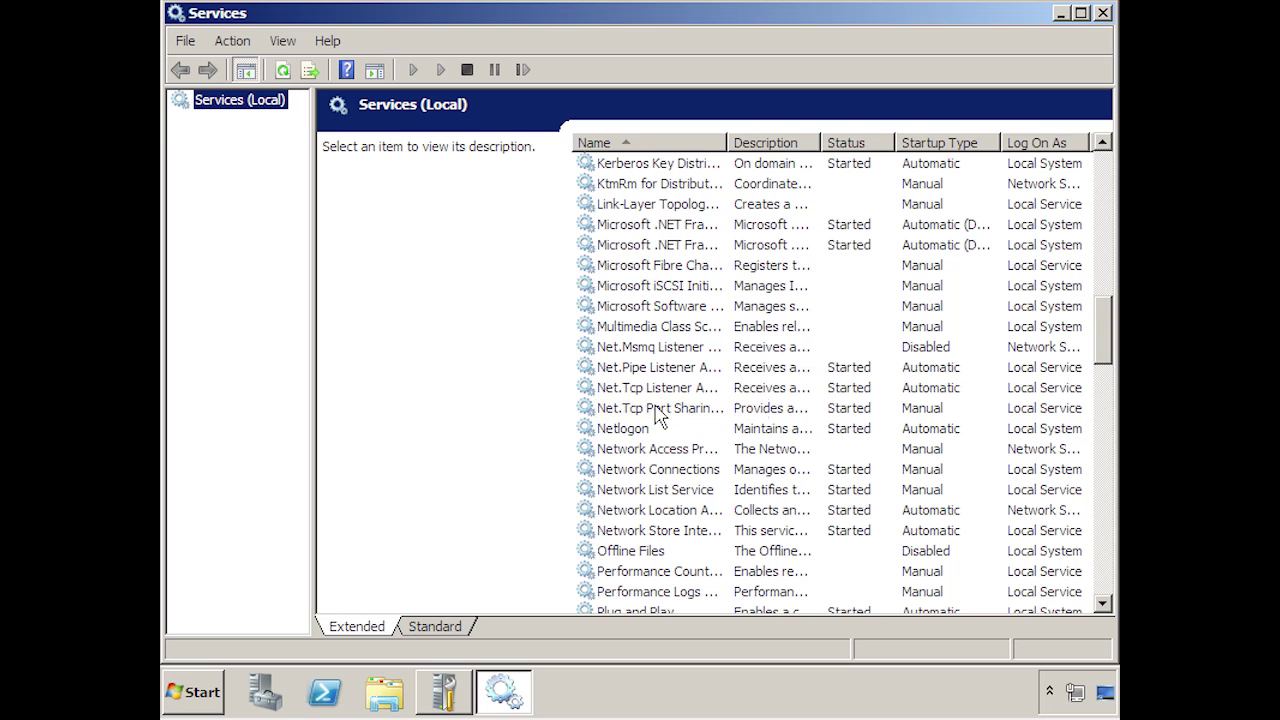
pyautogui.doubleClick(658, 415)
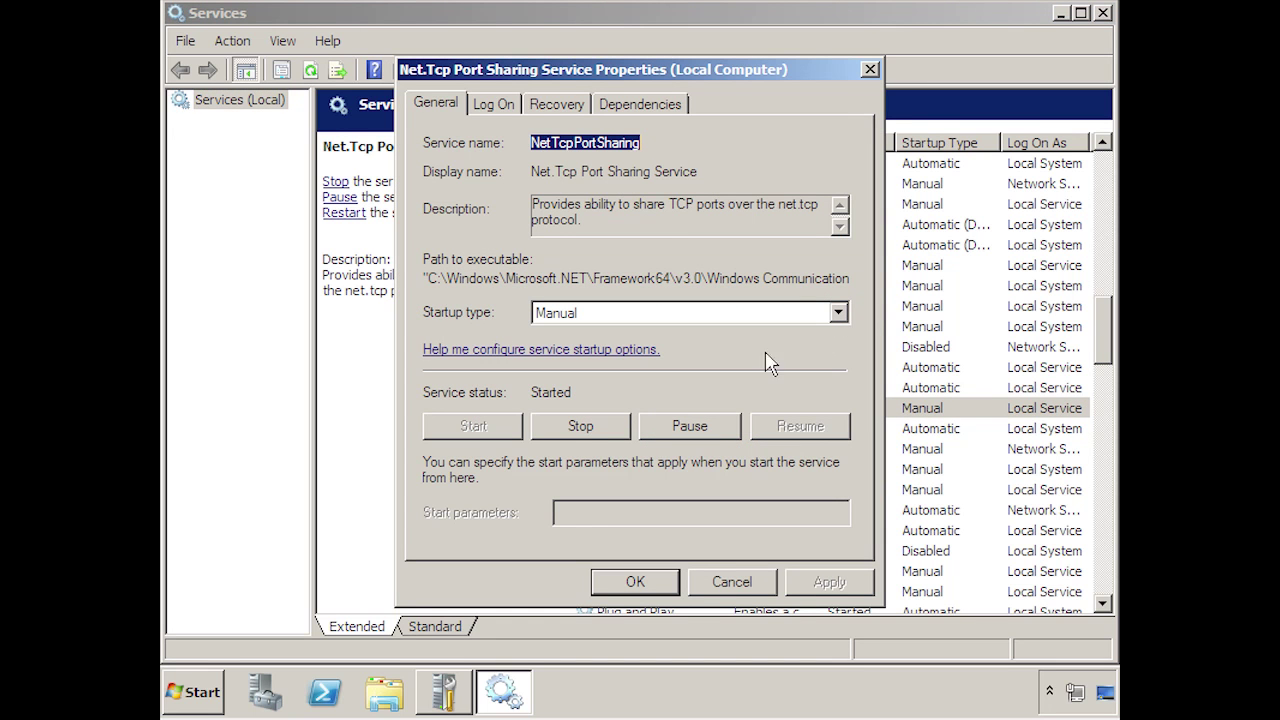
pyautogui.click(837, 313)
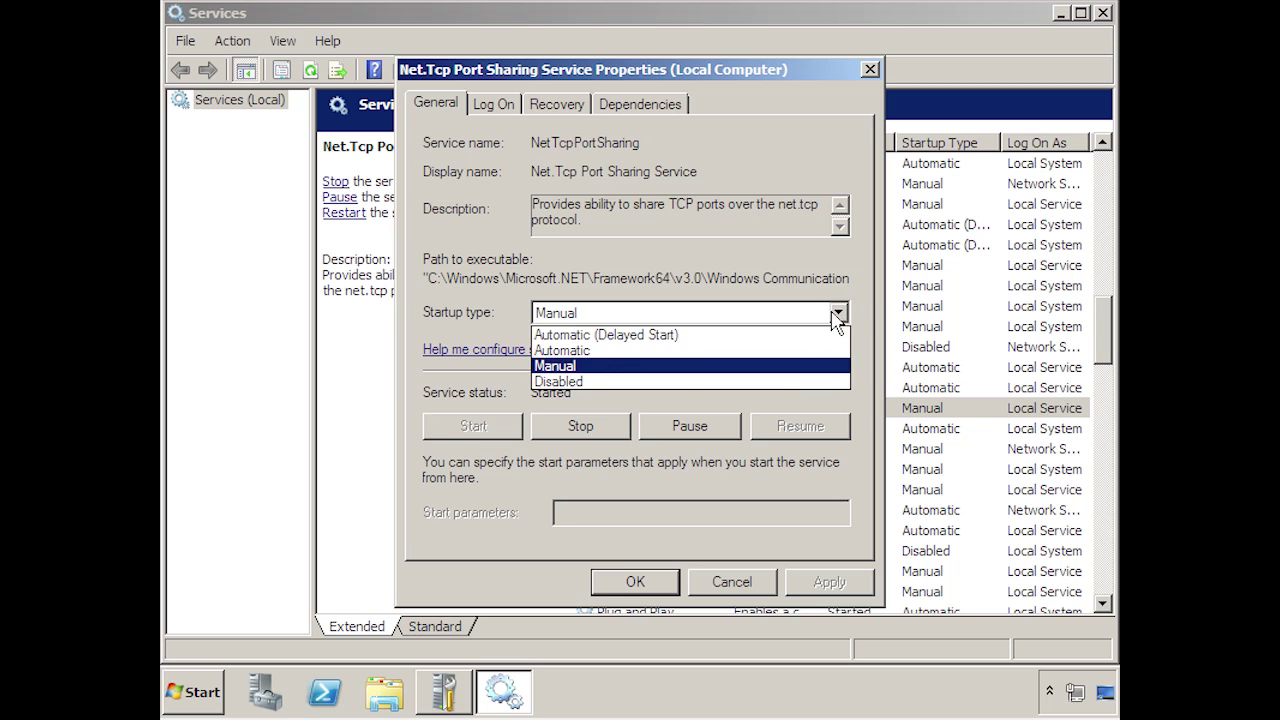
pyautogui.click(638, 350)
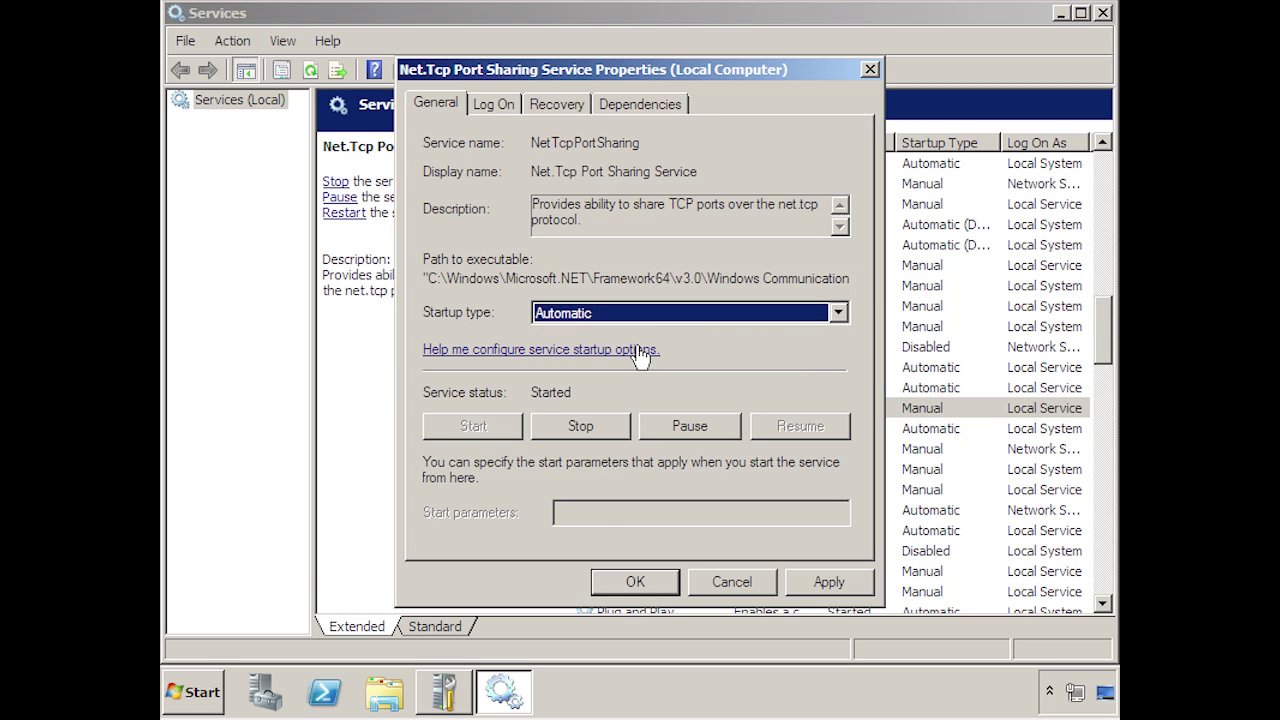
pyautogui.click(631, 580)
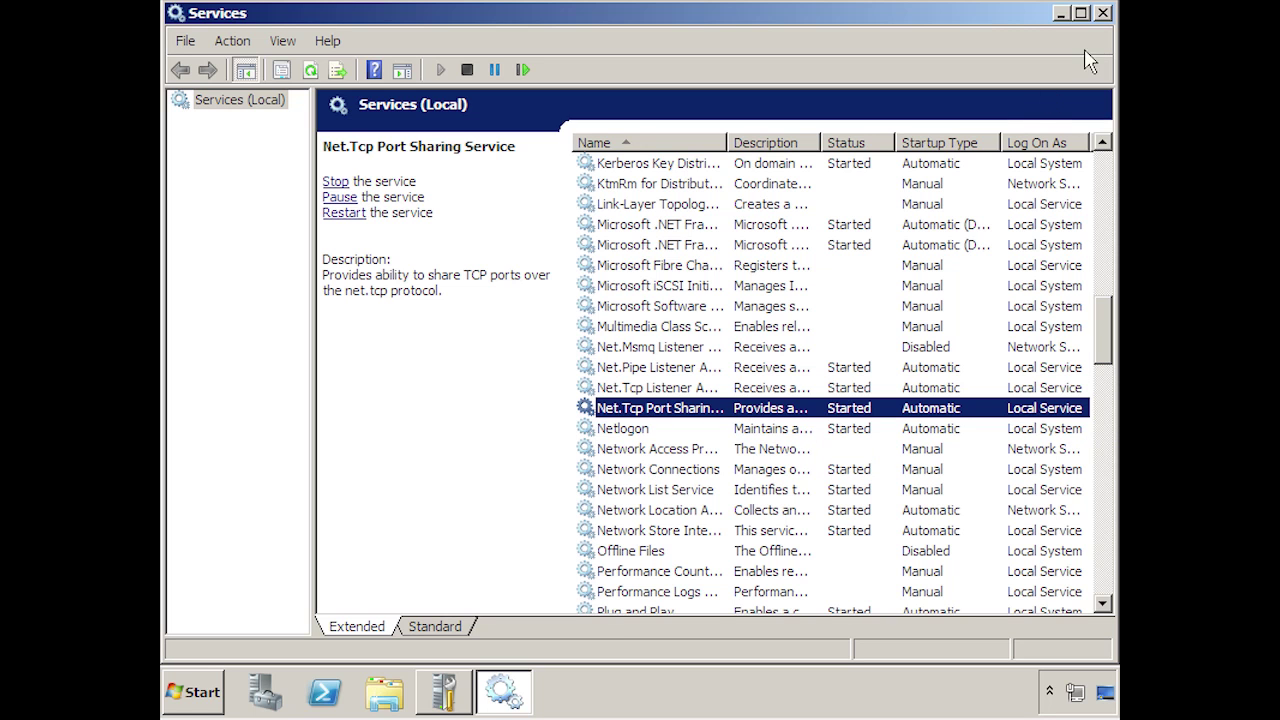
pyautogui.click(1103, 13)
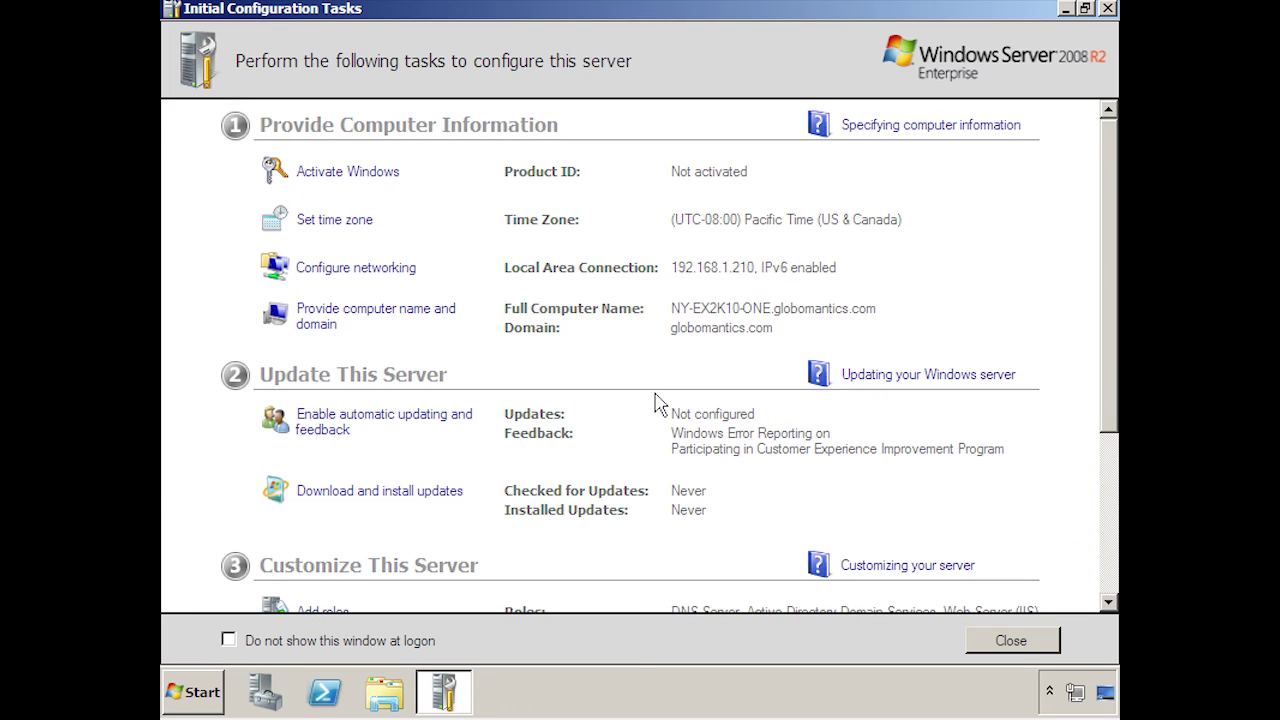
# - Open the Documents library's scripts folder and select the exchange-typical file
pyautogui.click(205, 693)
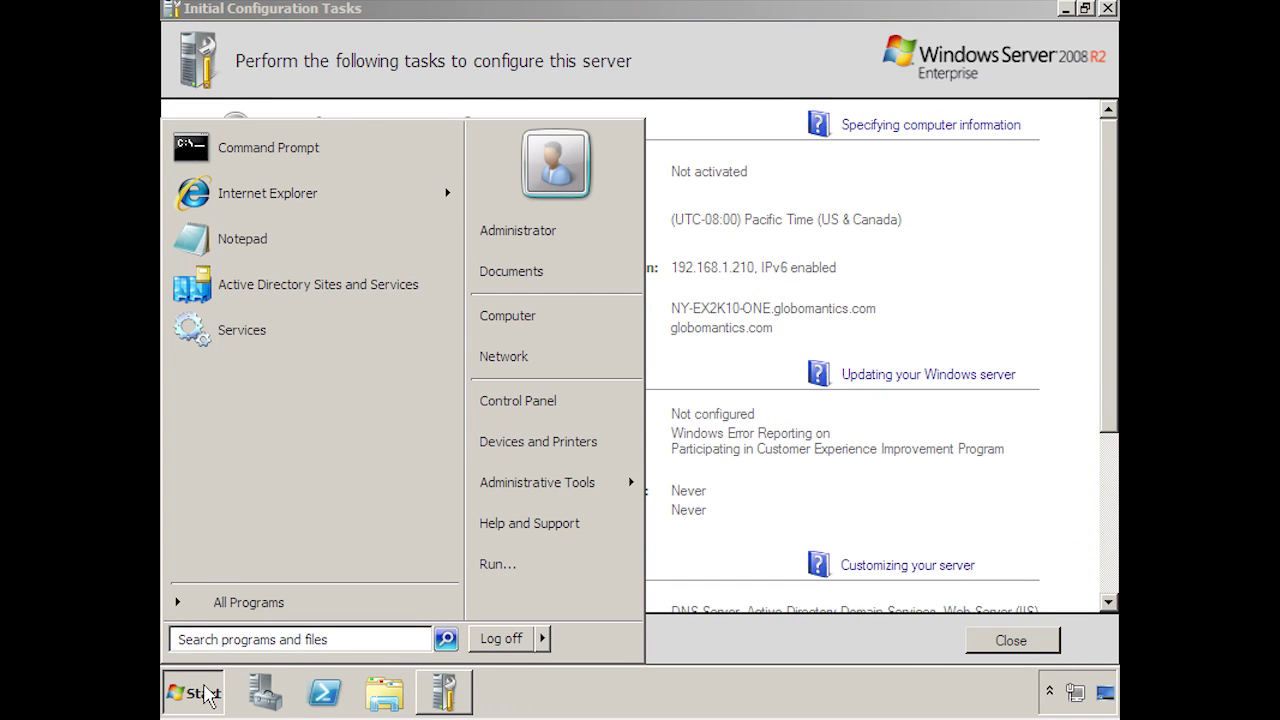
pyautogui.click(552, 273)
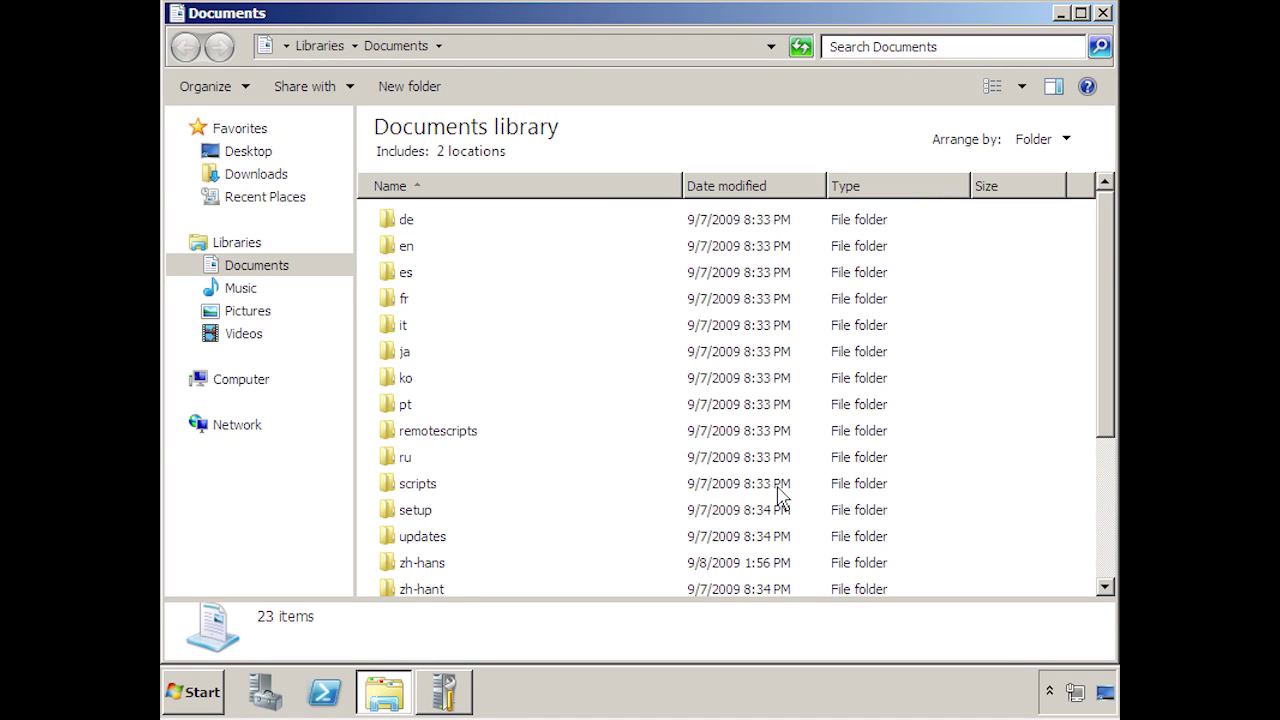
pyautogui.moveTo(1105, 356); pyautogui.dragTo(1095, 505)
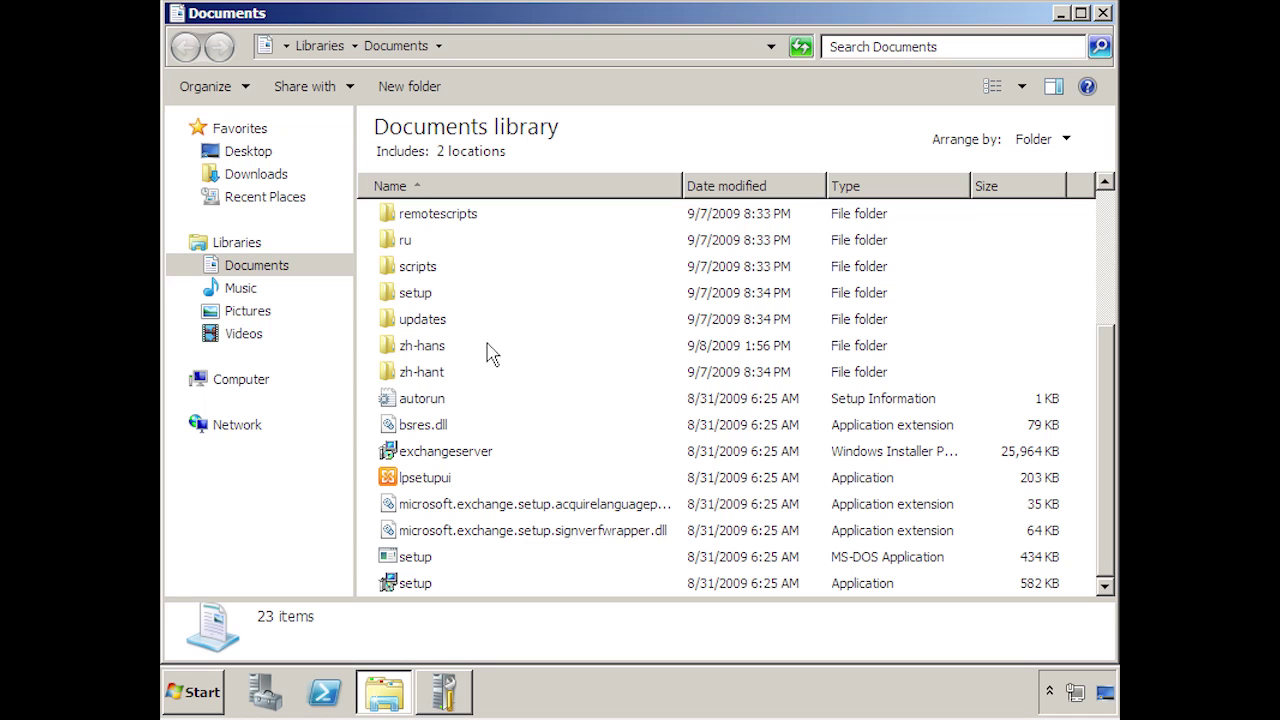
pyautogui.doubleClick(416, 268)
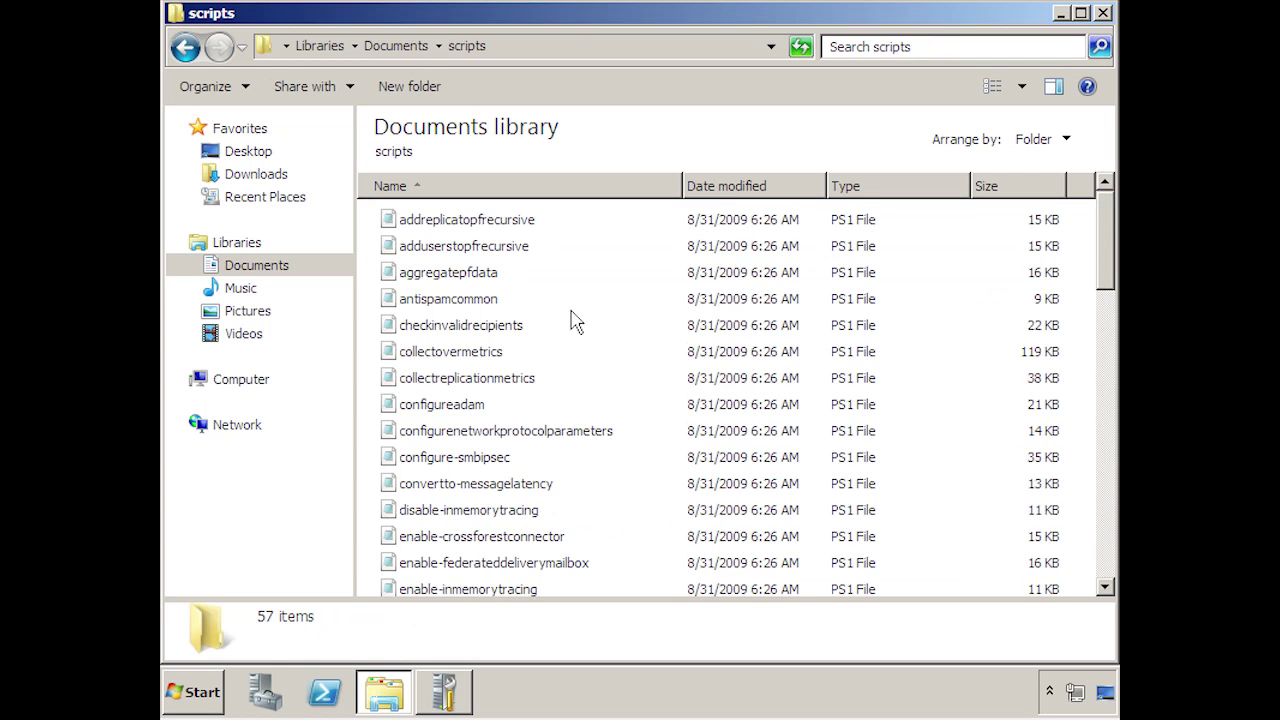
pyautogui.scroll(-5, 1095, 262)
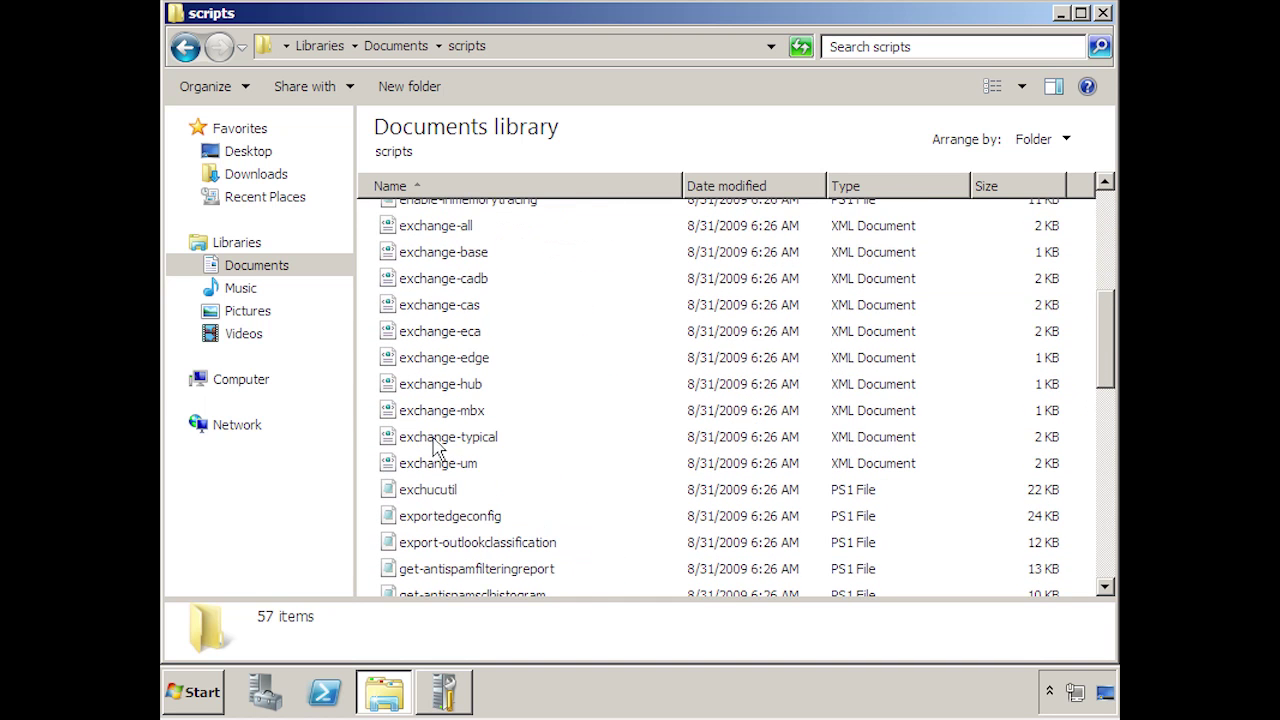
pyautogui.click(444, 442)
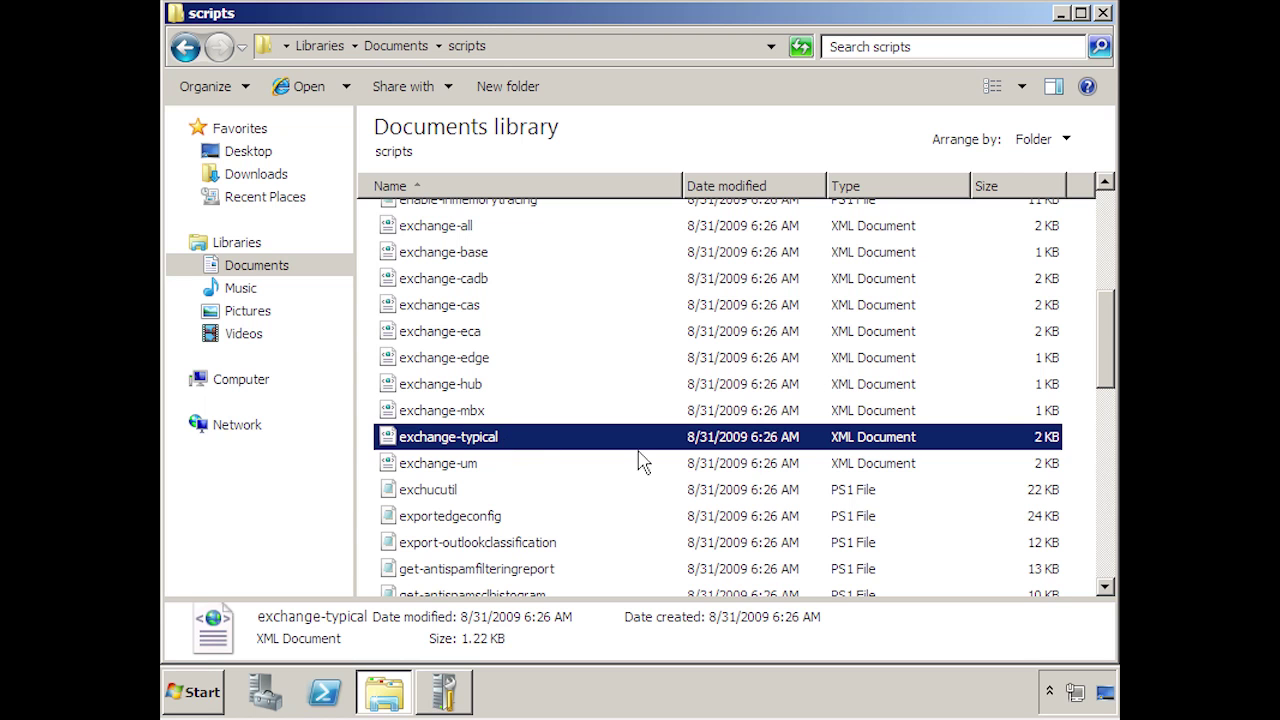
# - Return to the Documents library and launch the Exchange setup application
pyautogui.scroll(-3, 1100, 352)
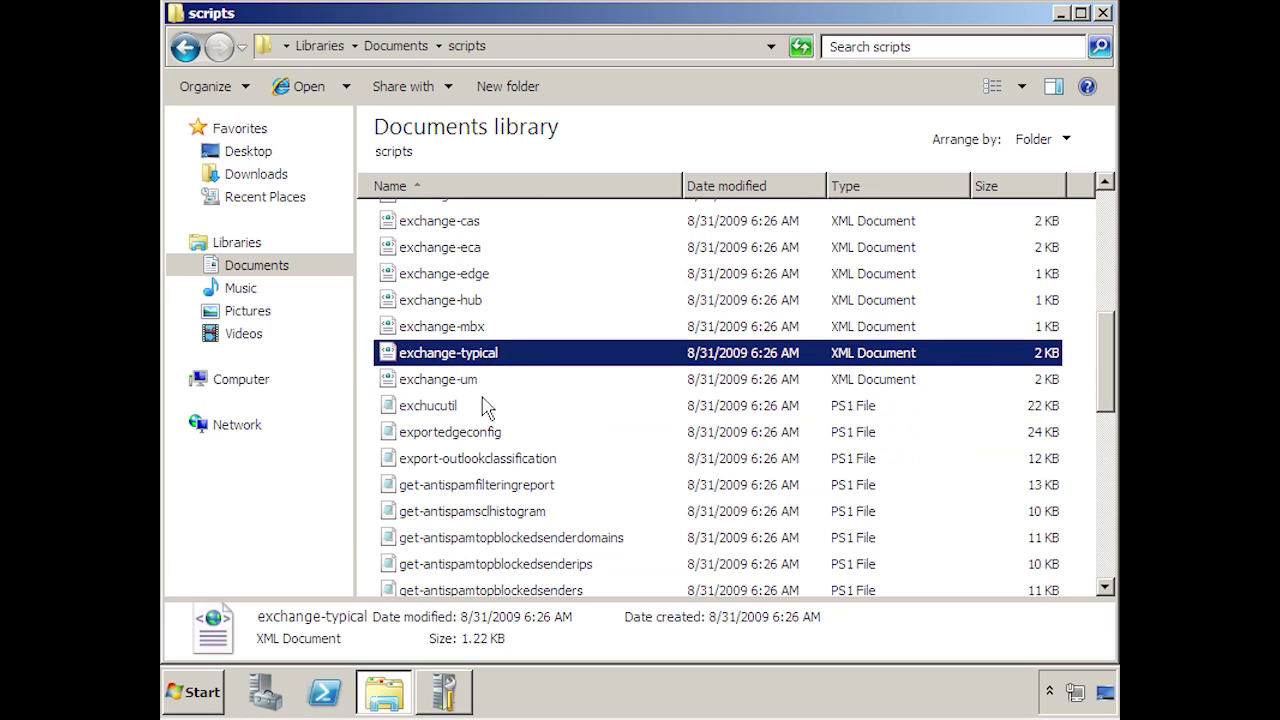
pyautogui.click(395, 45)
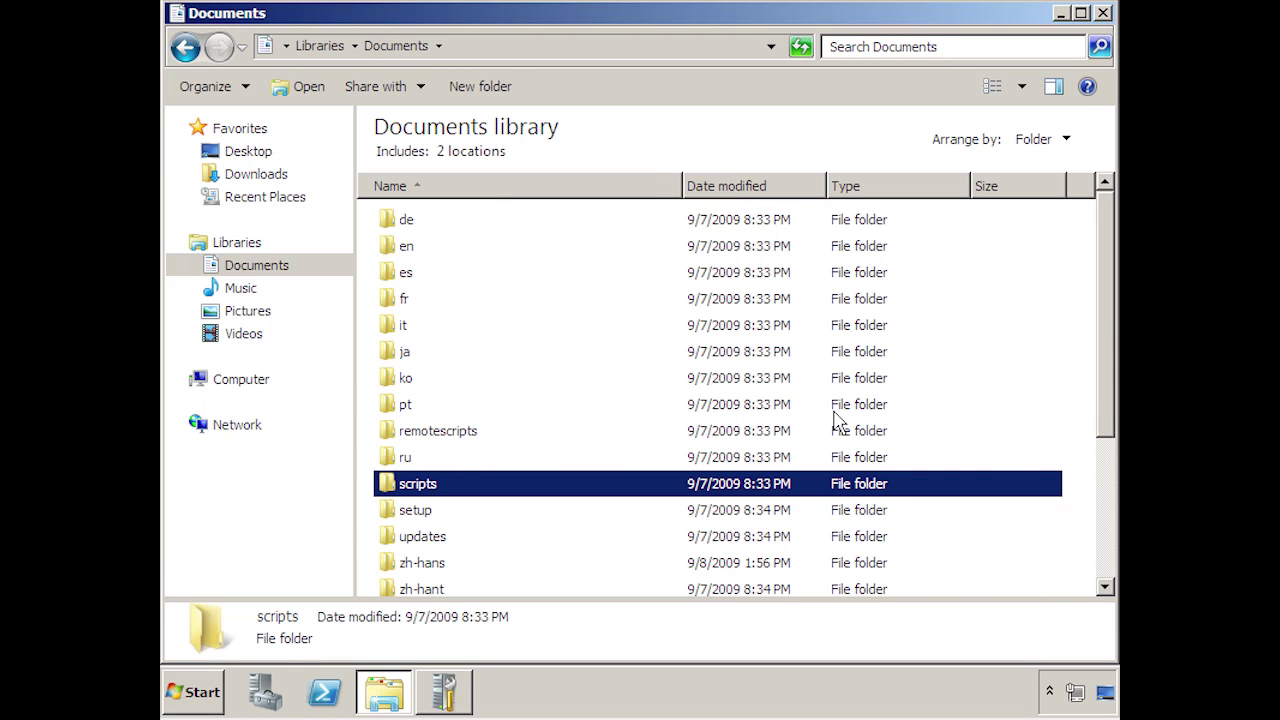
pyautogui.moveTo(1105, 352); pyautogui.dragTo(1090, 560)
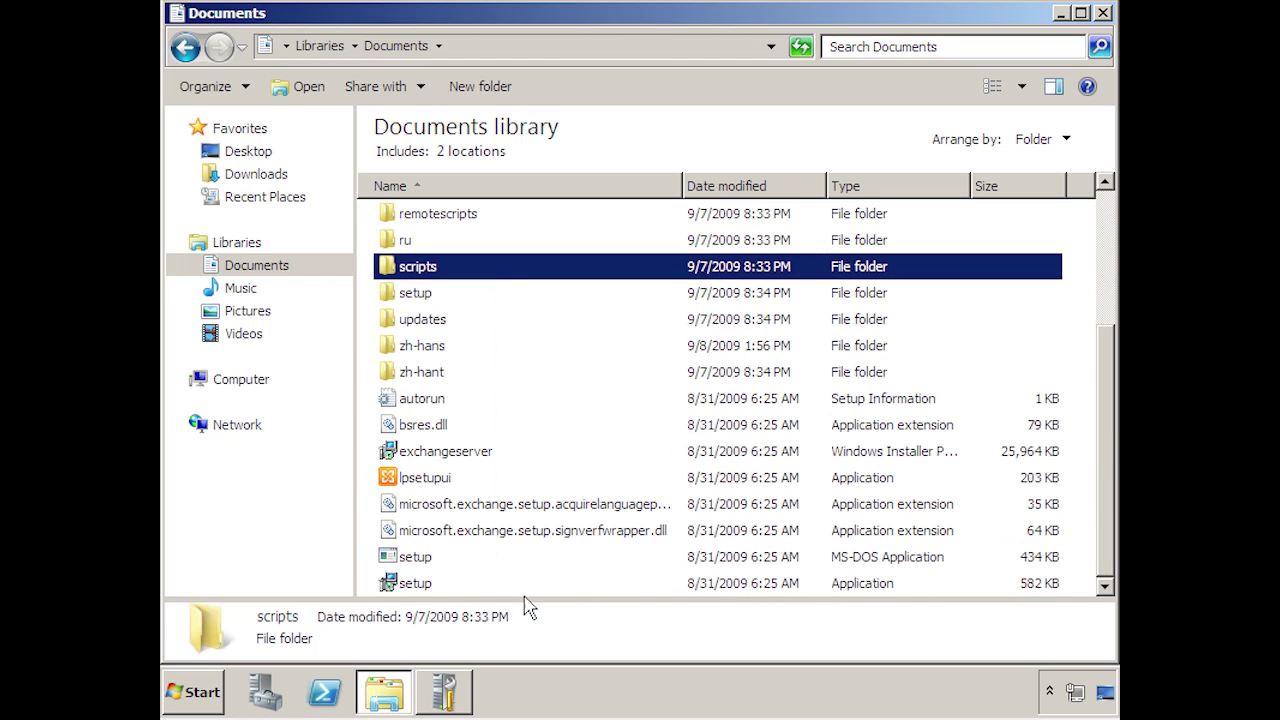
pyautogui.click(415, 583)
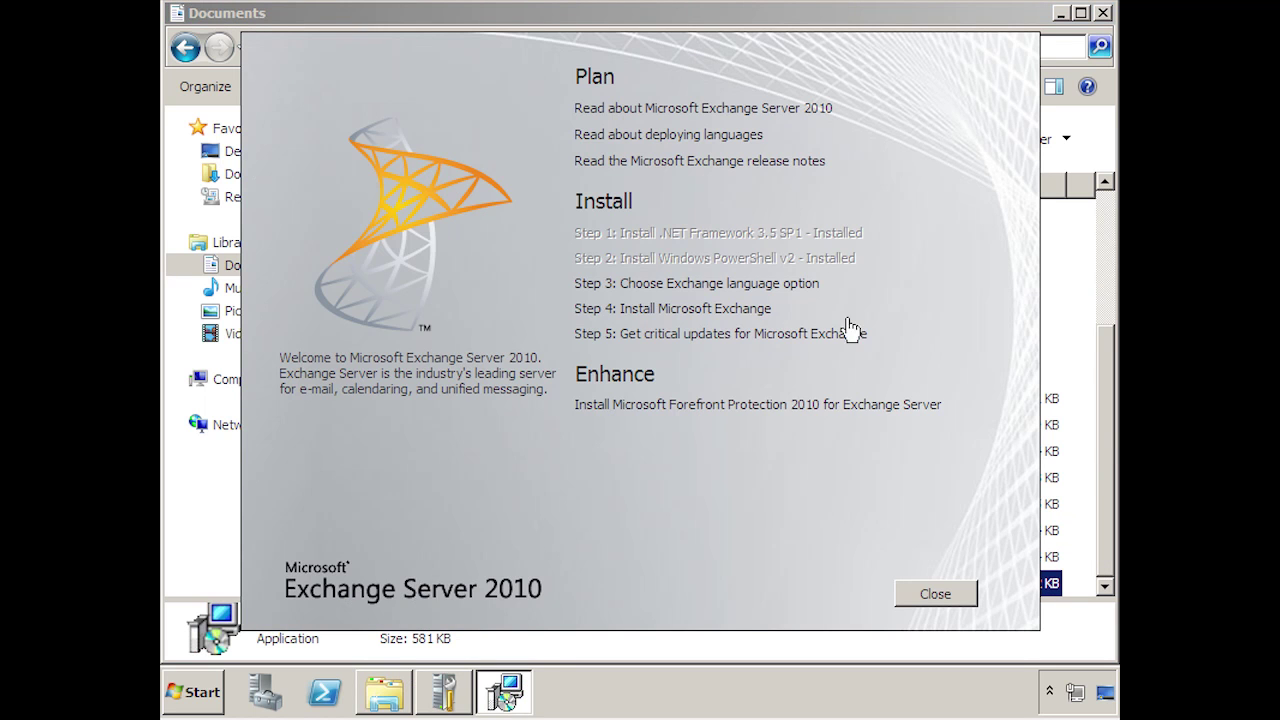
# - Choose 'Install only languages from the DVD', then start Step 4: Install Microsoft Exchange
pyautogui.click(703, 300)
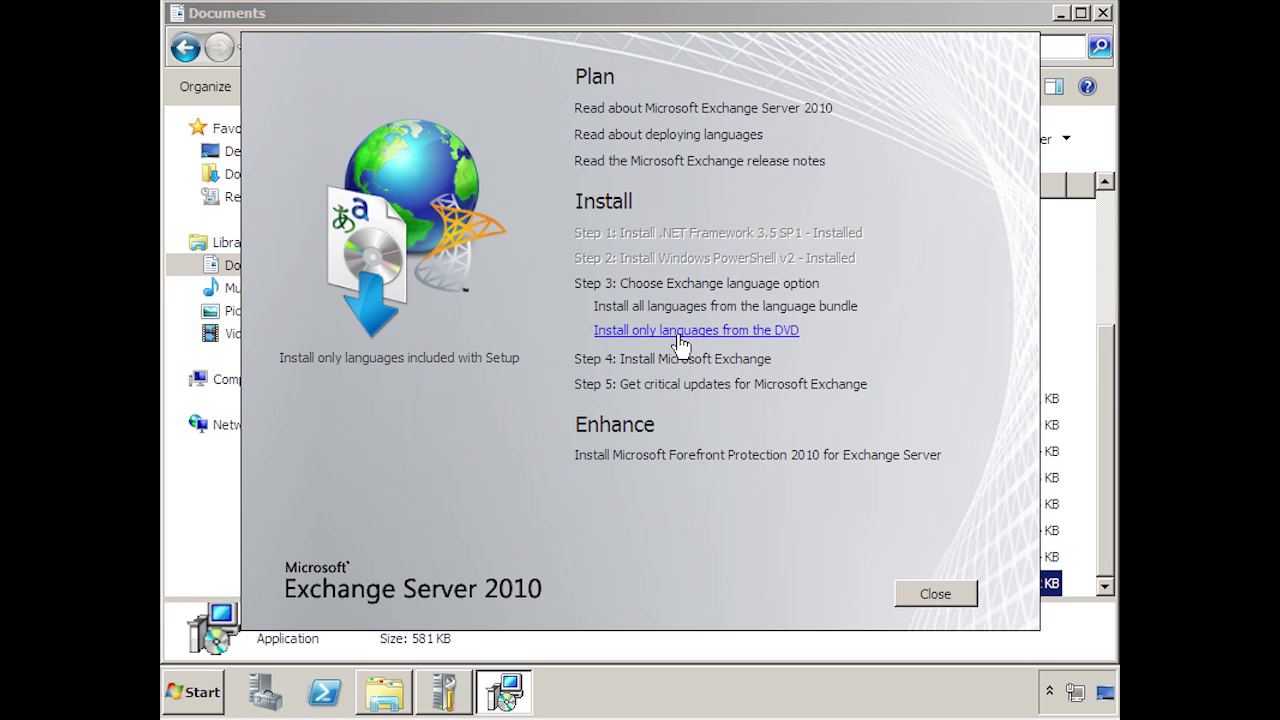
pyautogui.click(680, 338)
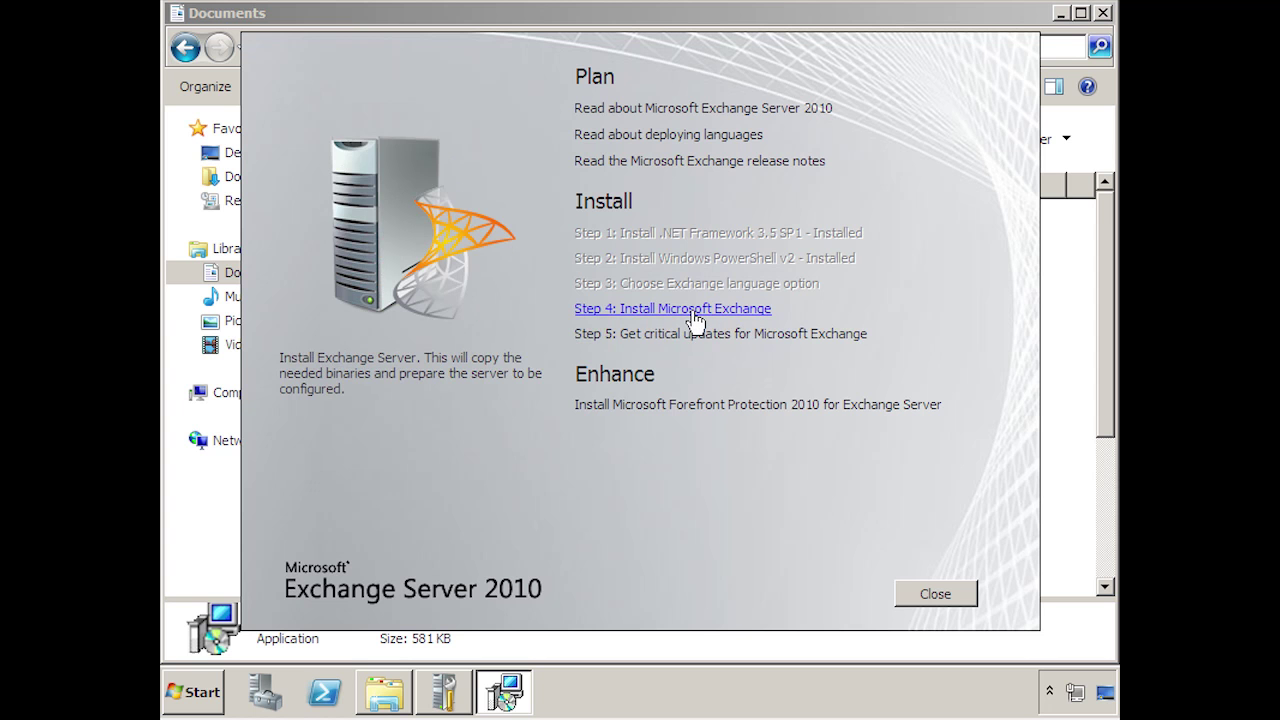
pyautogui.click(690, 309)
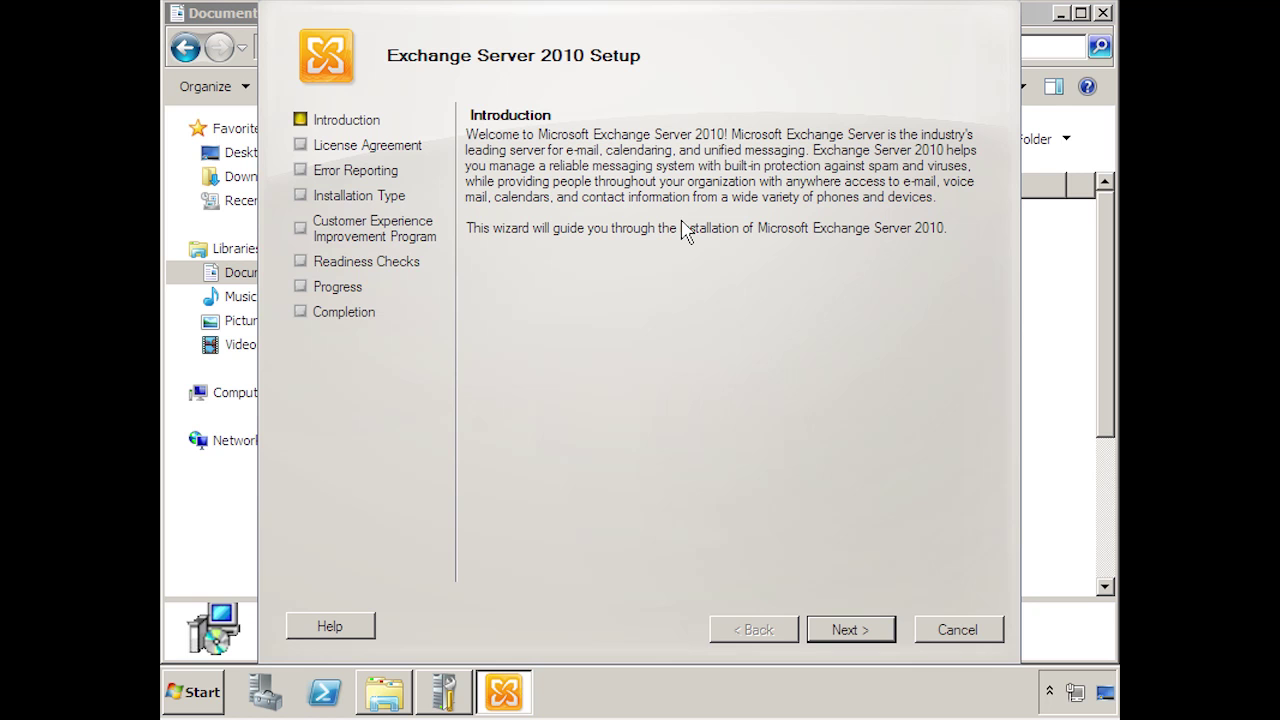
# - Move past the Exchange Server 2010 Setup introduction and accept the license terms
pyautogui.click(850, 630)
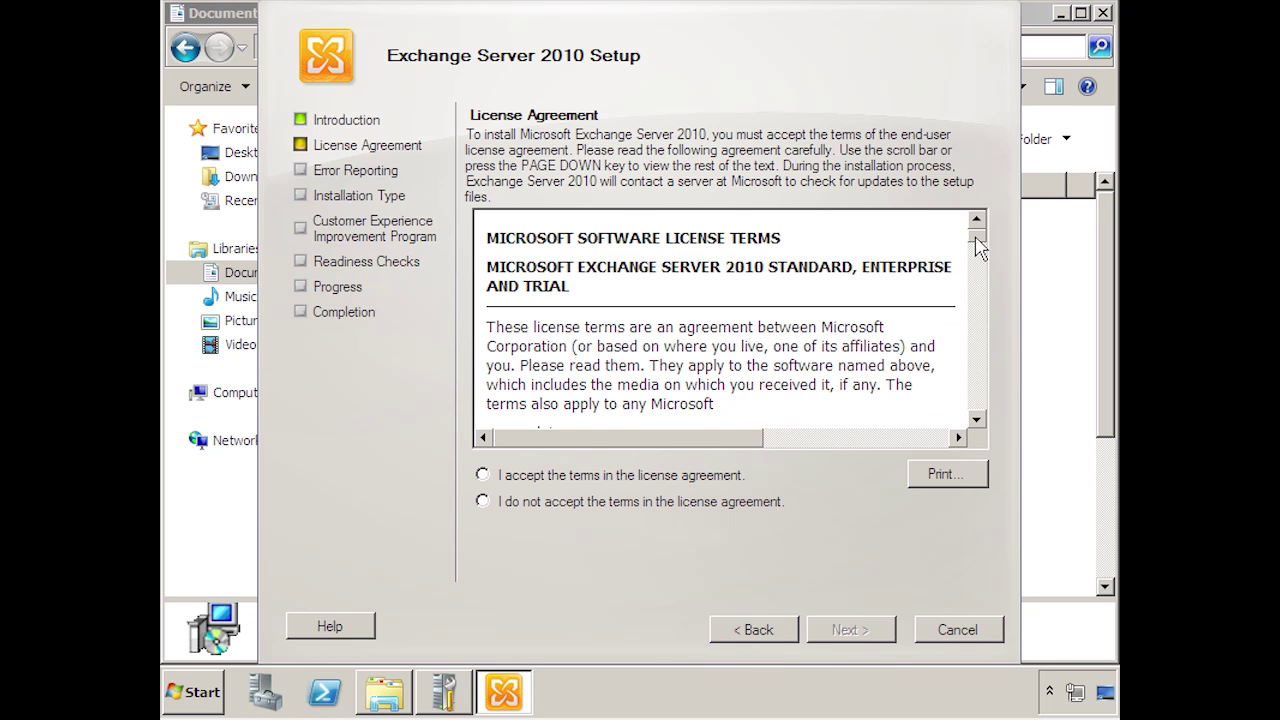
pyautogui.moveTo(978, 248); pyautogui.dragTo(972, 275)
pyautogui.click(616, 479)
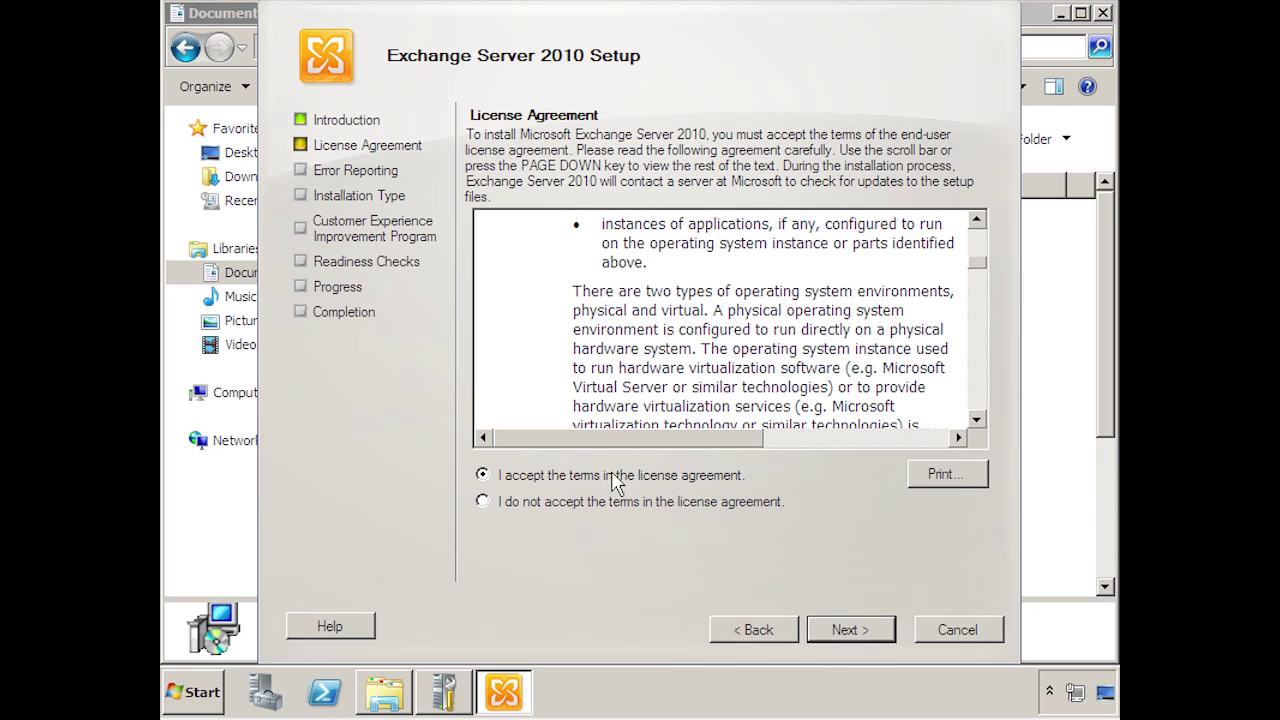
# - Choose Yes (Recommended) for Error Reporting and advance to the Installation Type page
pyautogui.click(832, 640)
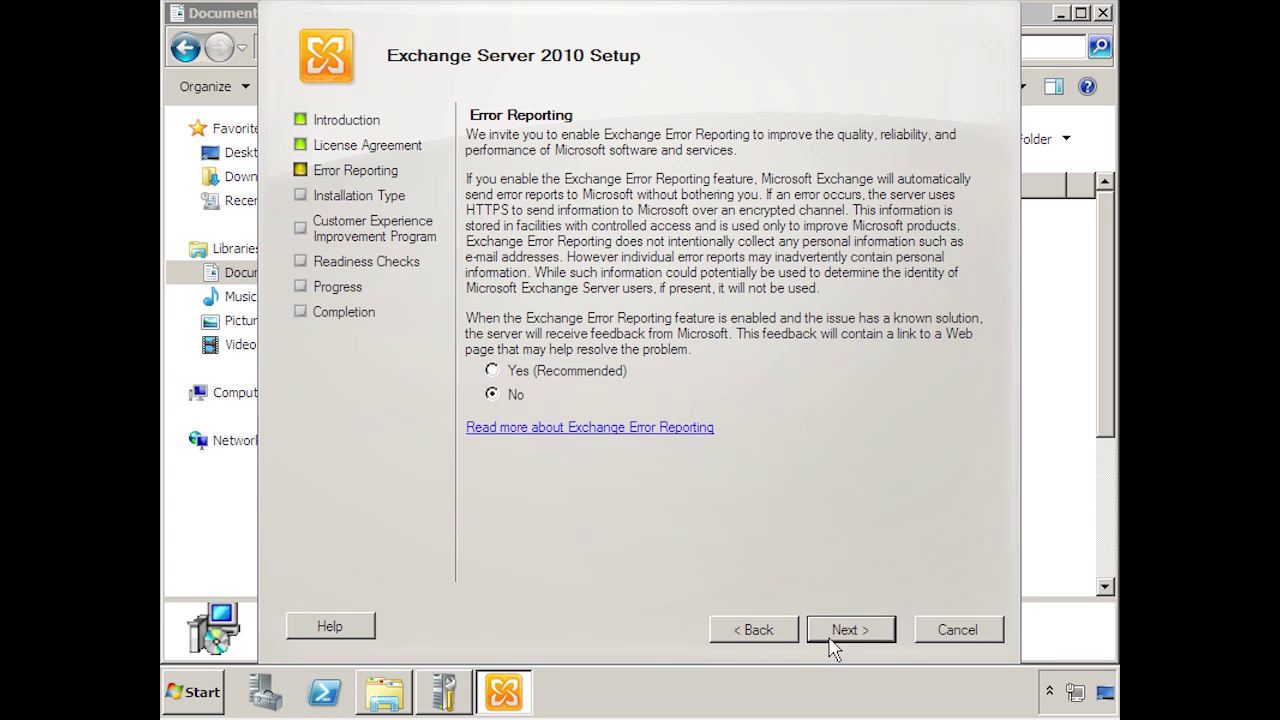
pyautogui.click(495, 371)
pyautogui.click(840, 632)
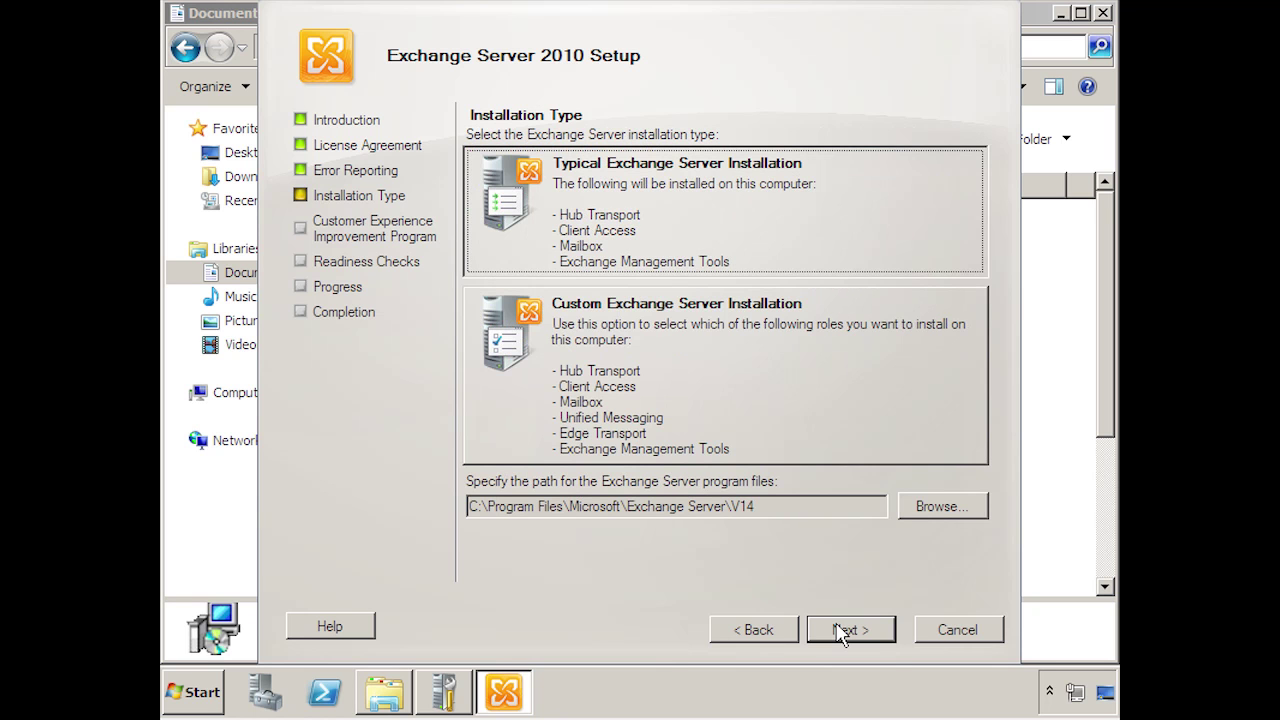
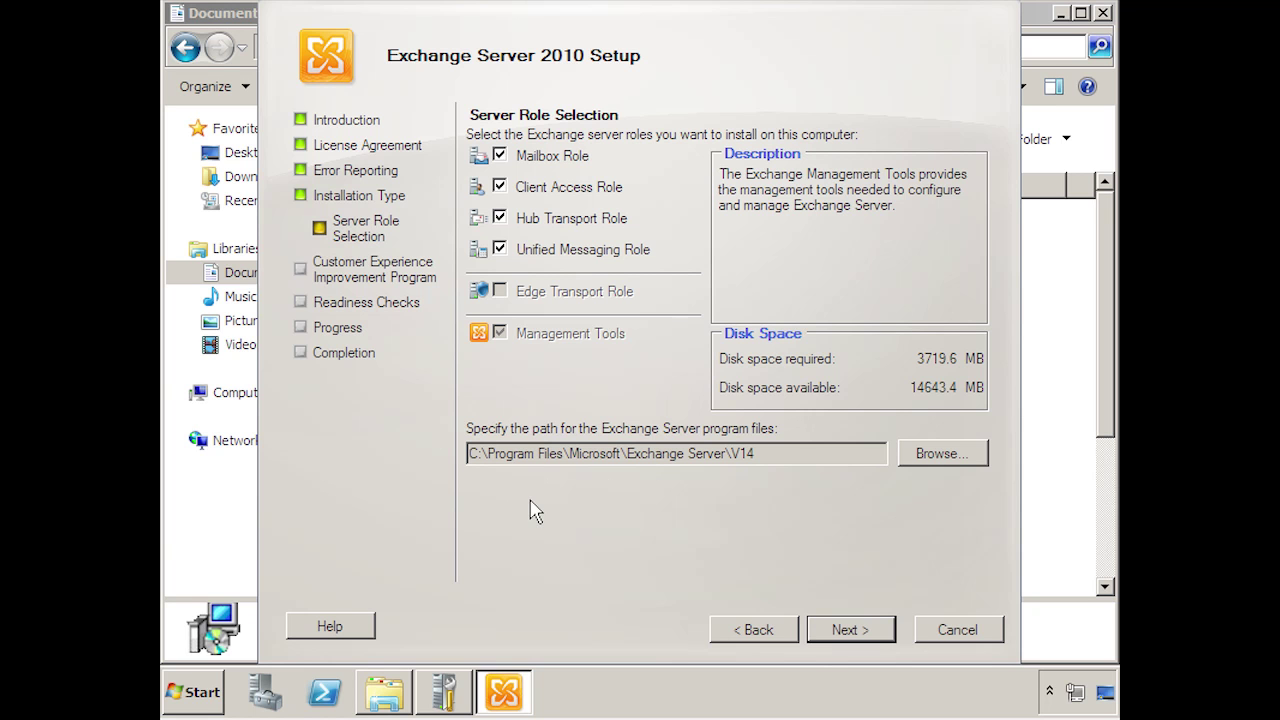
# - Confirm the Mailbox, Client Access, Hub Transport and Unified Messaging role selection
pyautogui.click(833, 640)
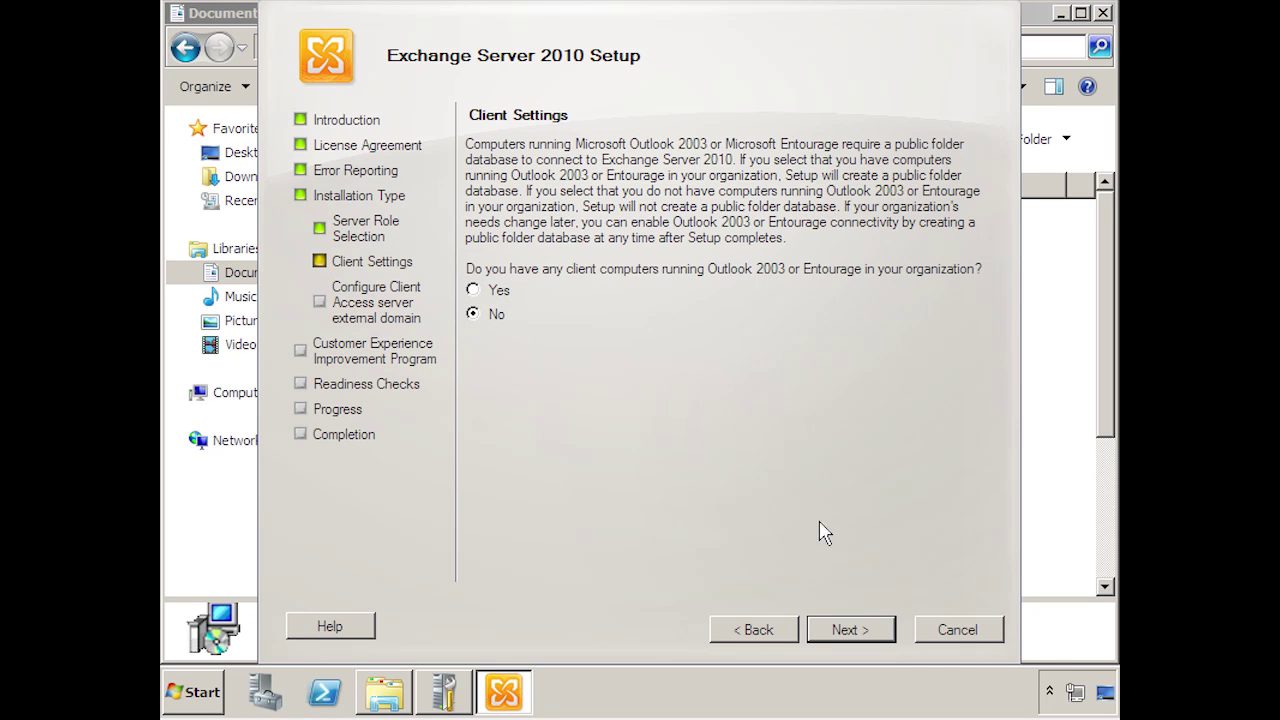
# - Keep 'No' for Outlook 2003 or Entourage clients, so no public folder database is created
pyautogui.click(843, 632)
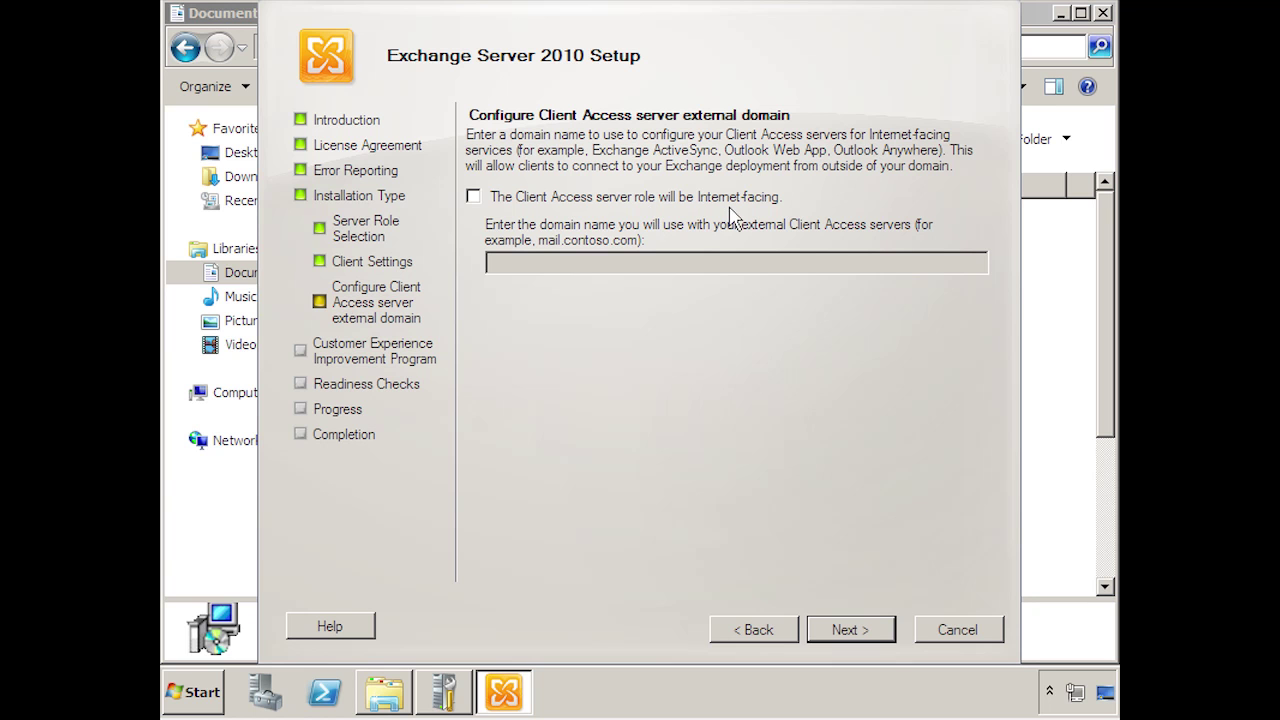
# - Make the Client Access role Internet-facing with external domain mail.globomantics.com
pyautogui.click(473, 197)
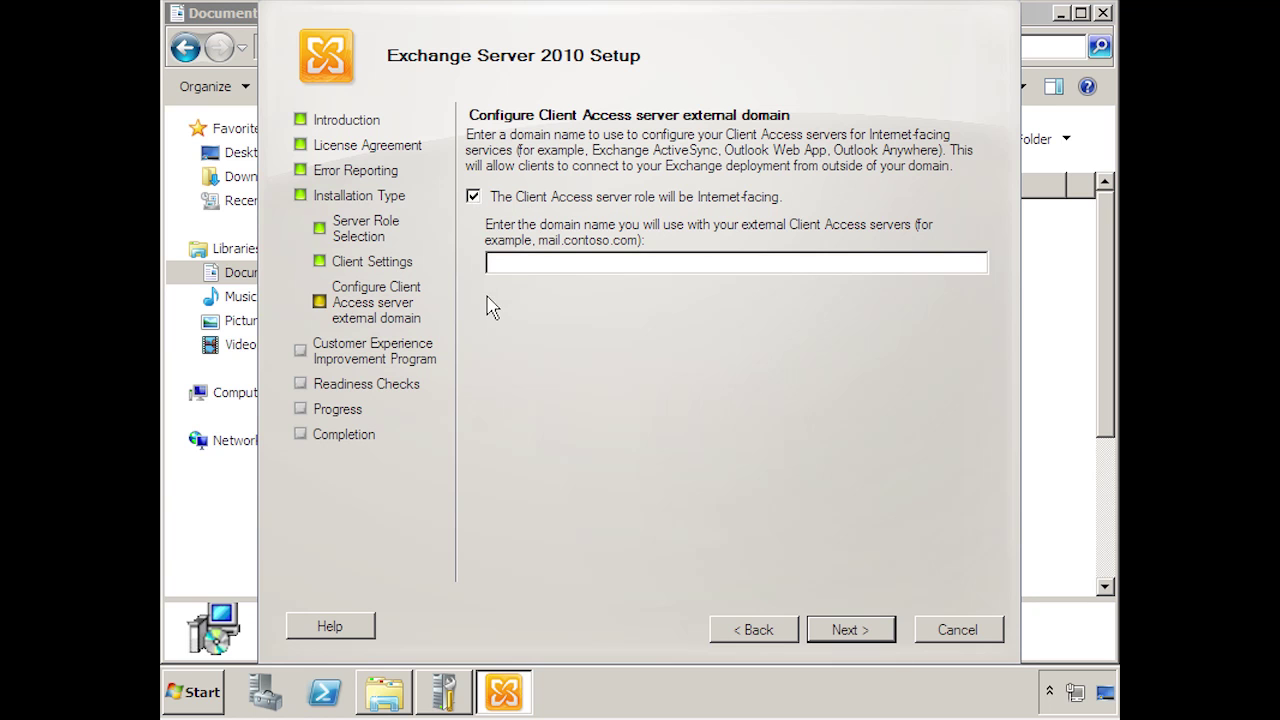
pyautogui.click(517, 262)
pyautogui.write('mail.globomantics.com')
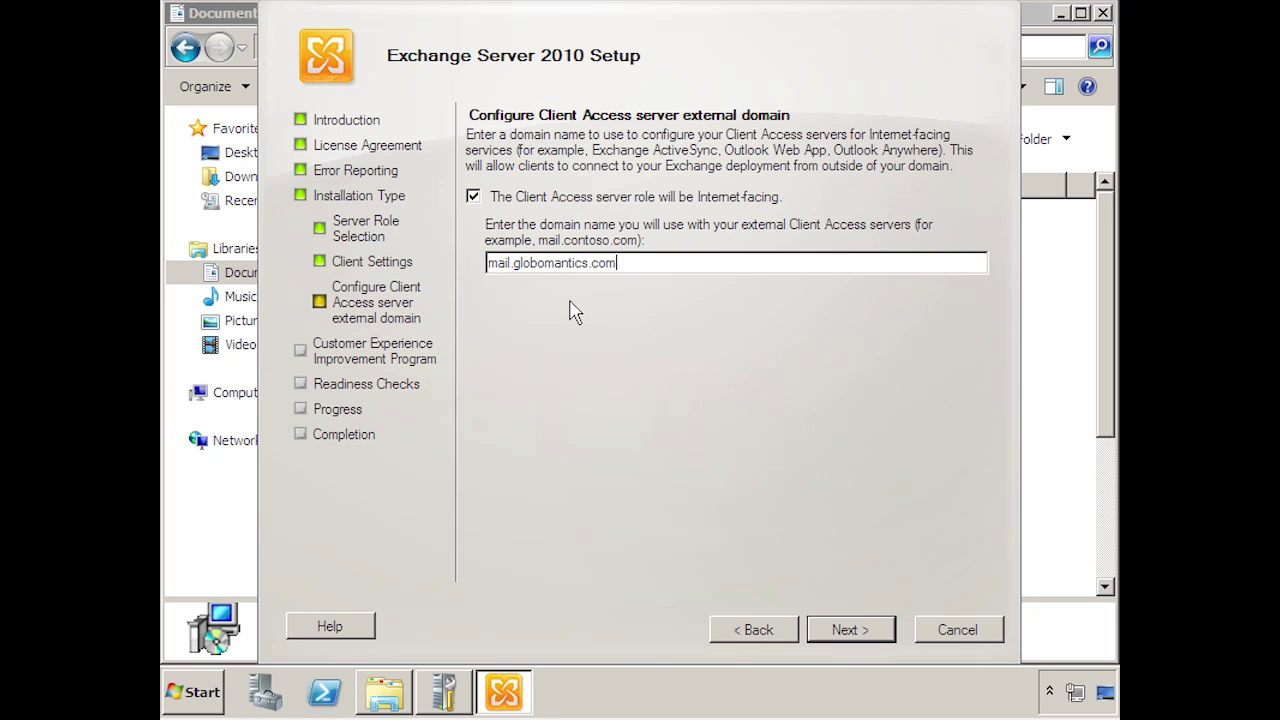
pyautogui.click(823, 641)
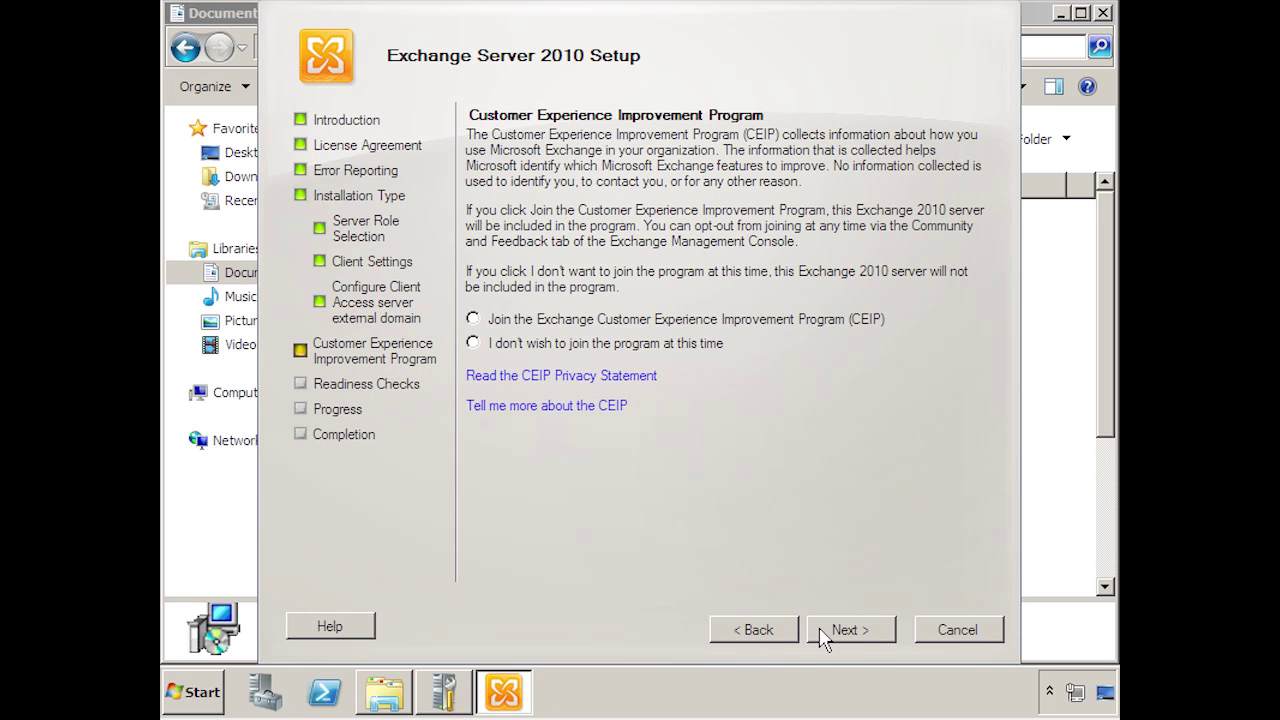
# - Join the Exchange Customer Experience Improvement Program and run the readiness checks
pyautogui.click(472, 320)
pyautogui.click(838, 636)
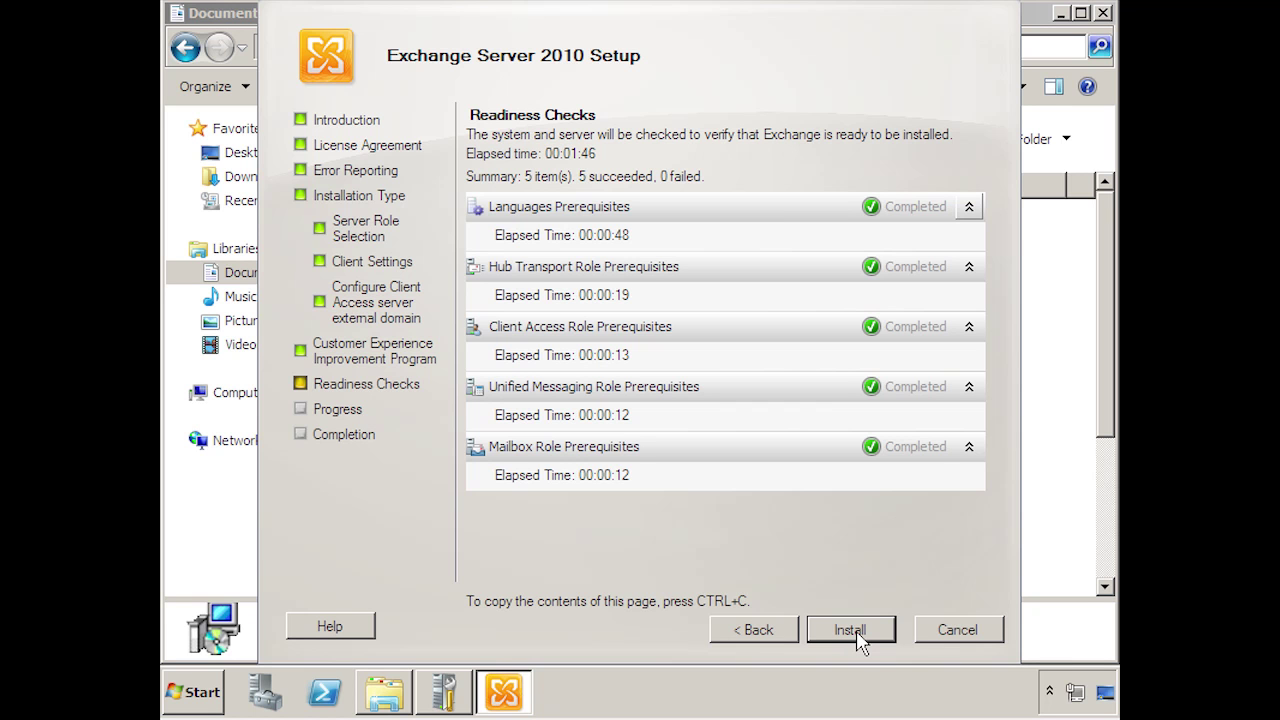
# - Install the four roles, finish setup, and expand Microsoft Exchange On-Premises in the console tree
pyautogui.click(857, 633)
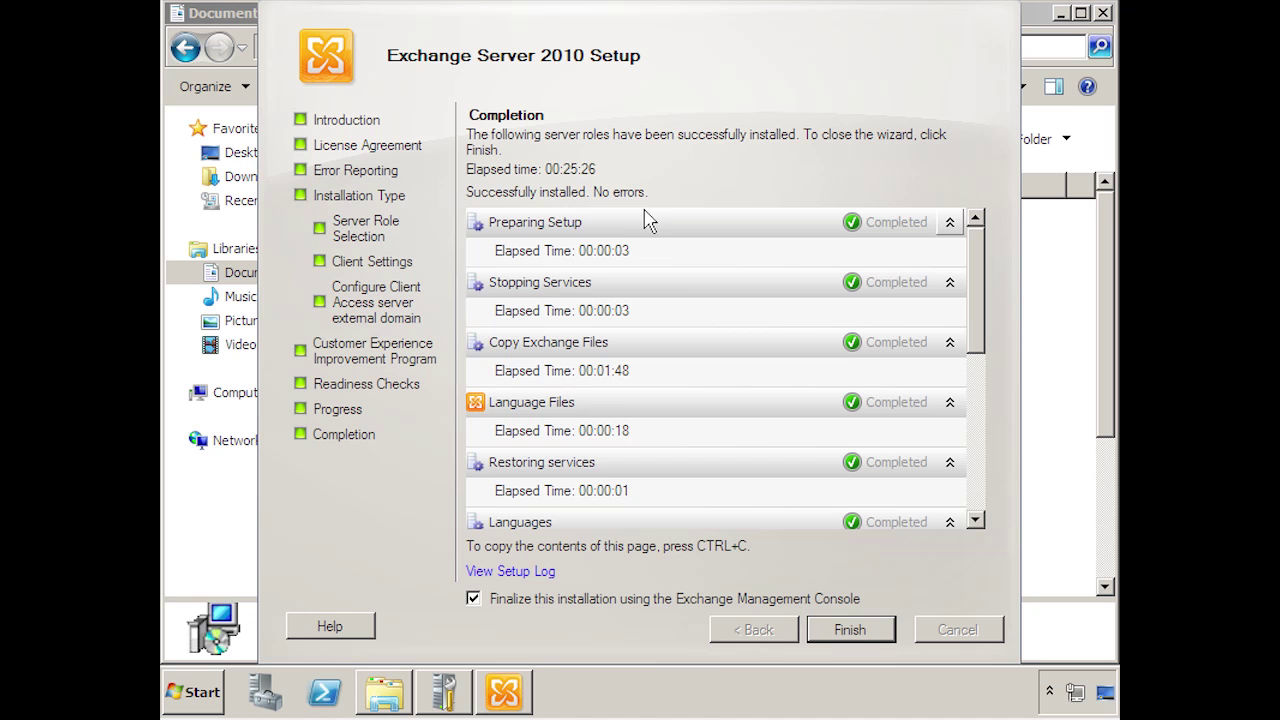
pyautogui.moveTo(980, 325); pyautogui.dragTo(978, 480)
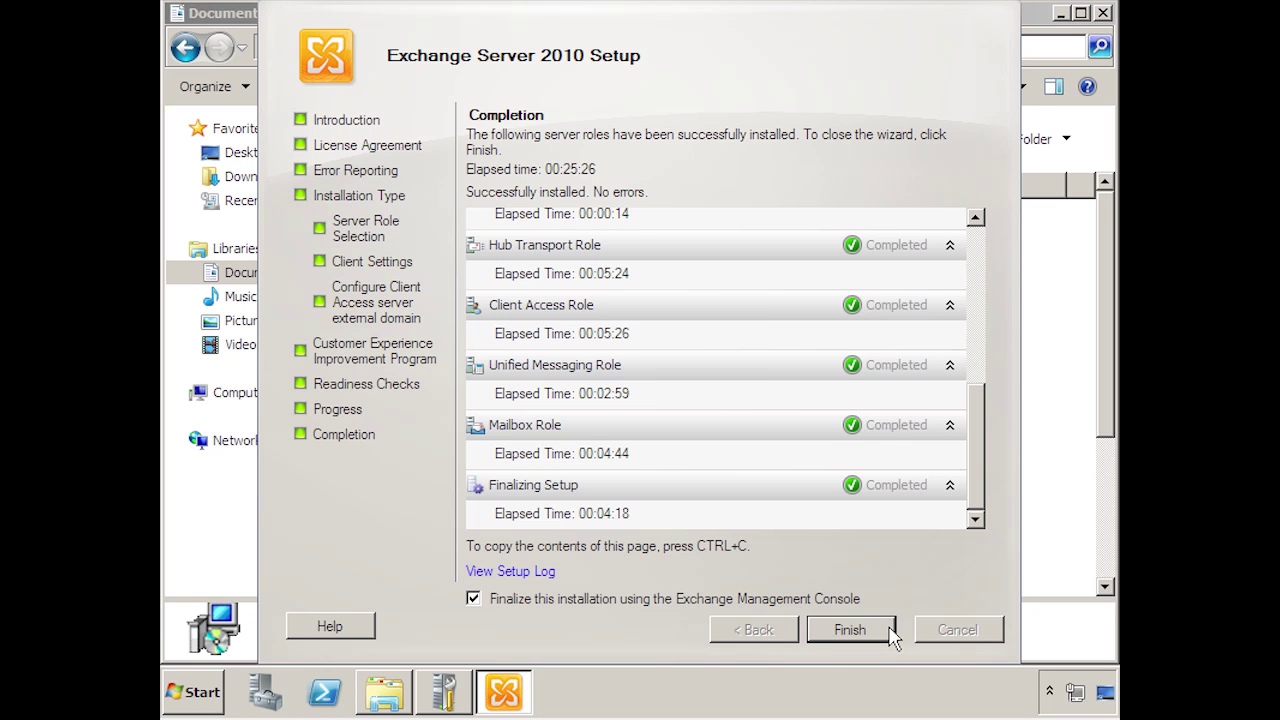
pyautogui.click(889, 630)
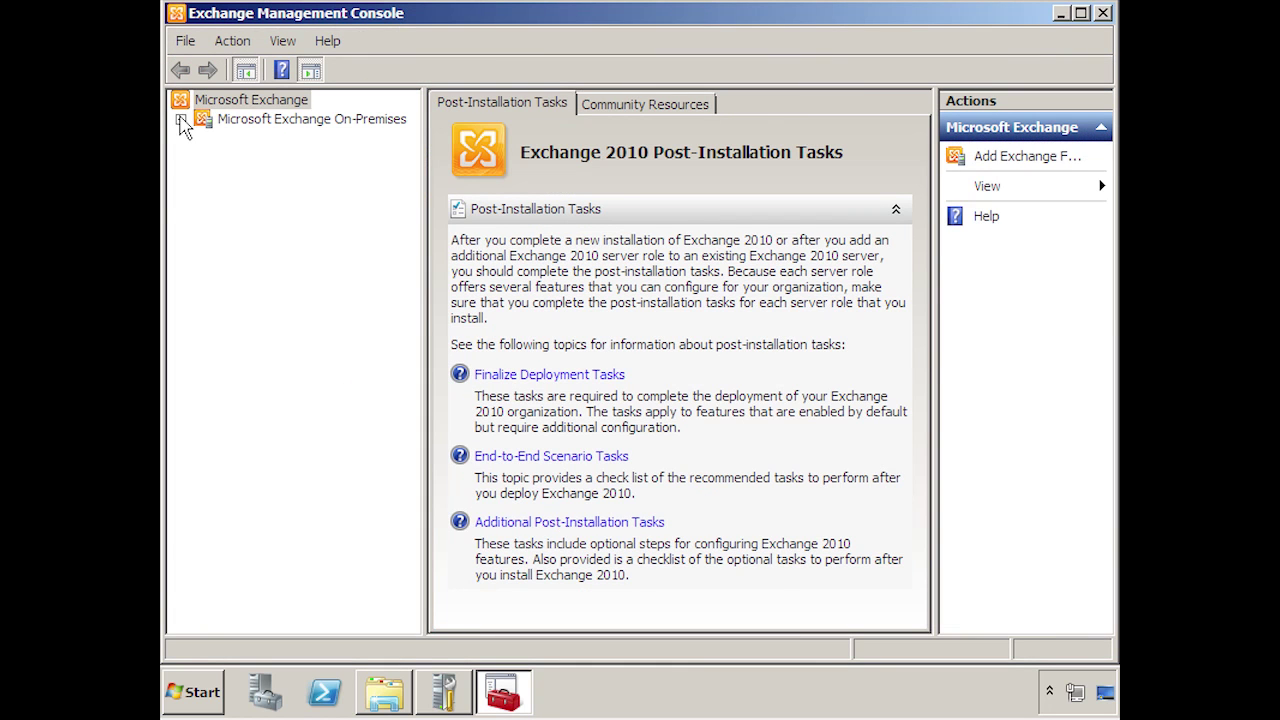
pyautogui.click(181, 119)
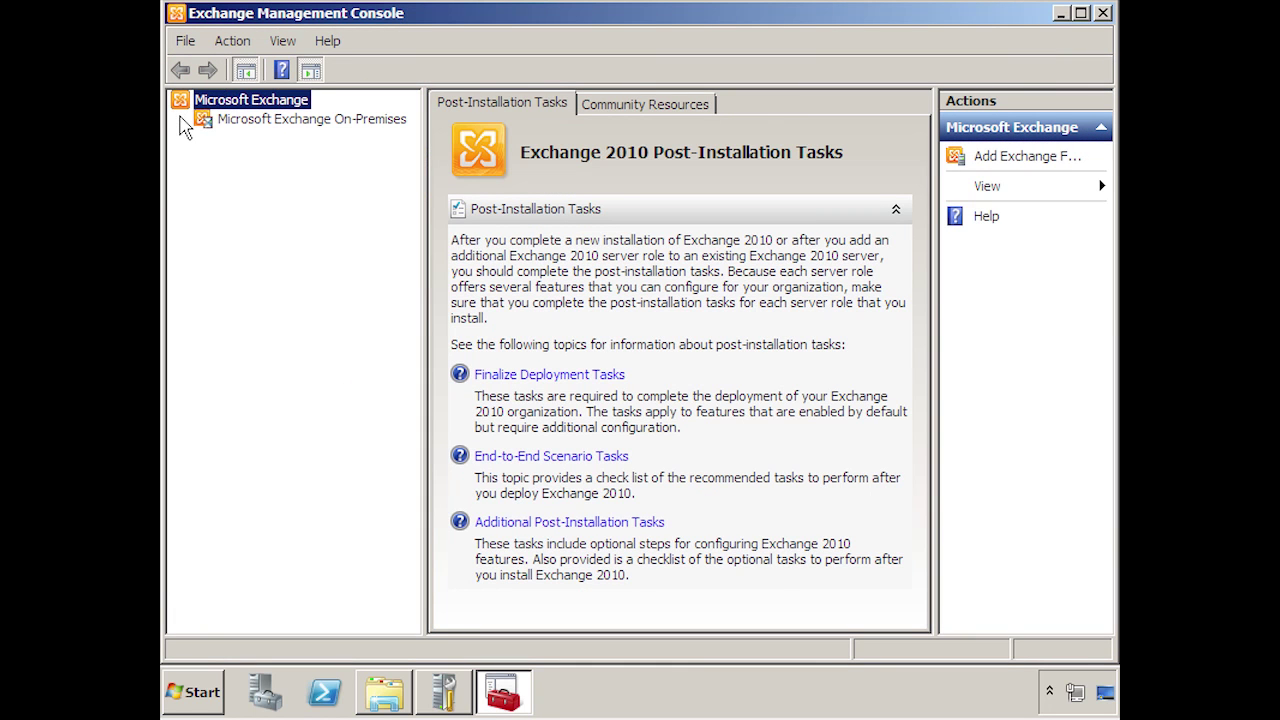